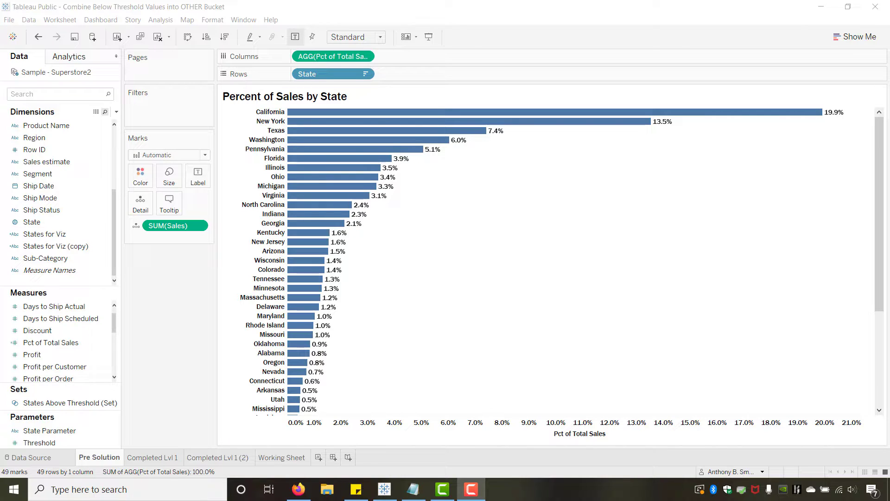
# Step: Examine the Percent of Sales by State chart, including the states with small percentages down to the end of the list
pyautogui.click(735, 313)
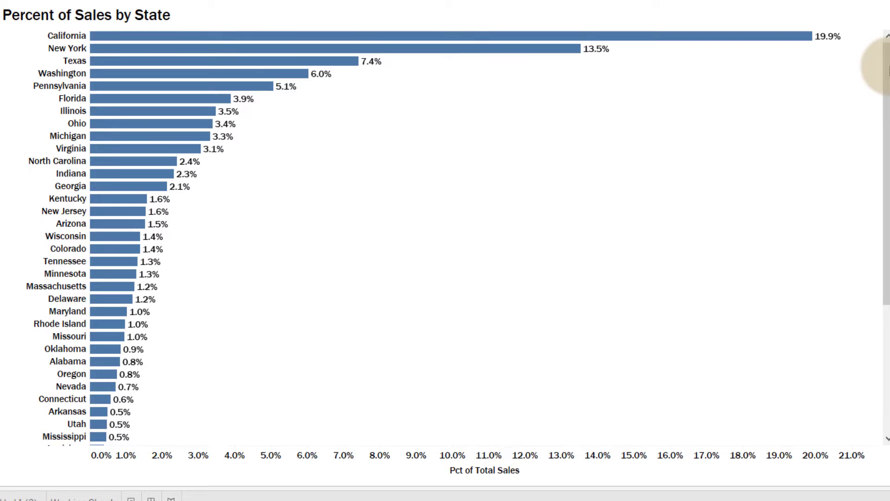
pyautogui.moveTo(886, 67); pyautogui.dragTo(874, 31)
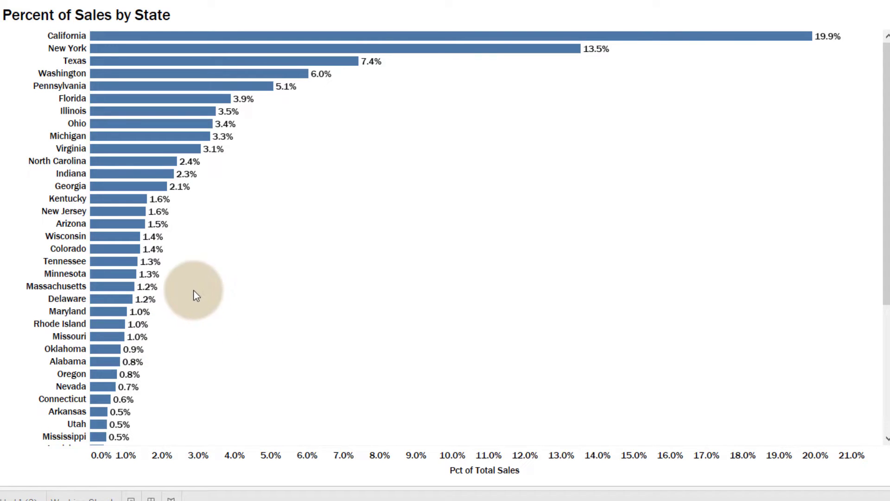
pyautogui.moveTo(139, 207)
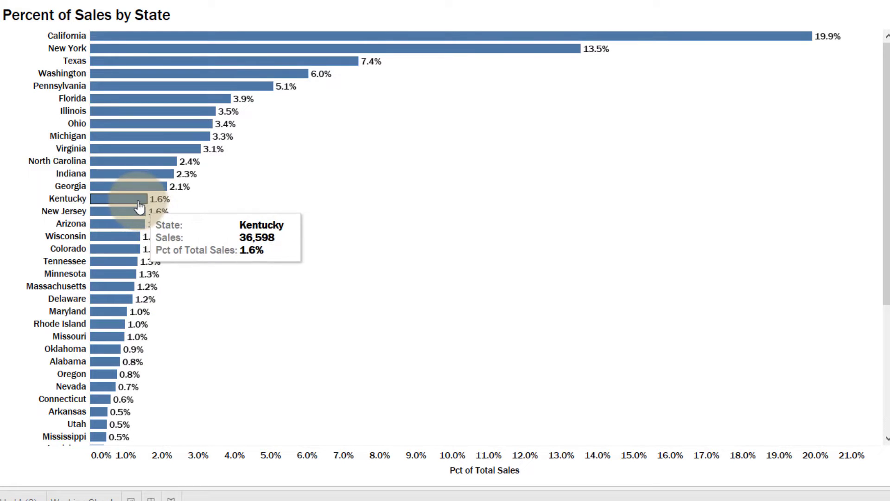
pyautogui.moveTo(160, 192)
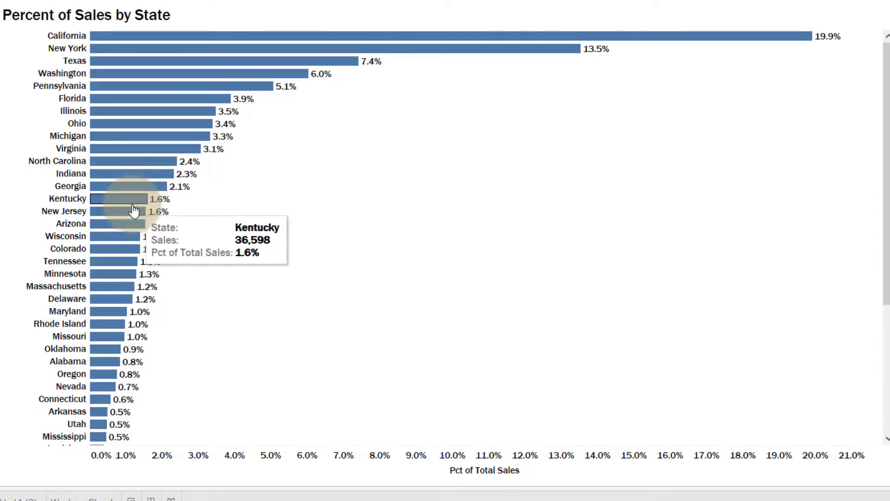
pyautogui.moveTo(127, 268)
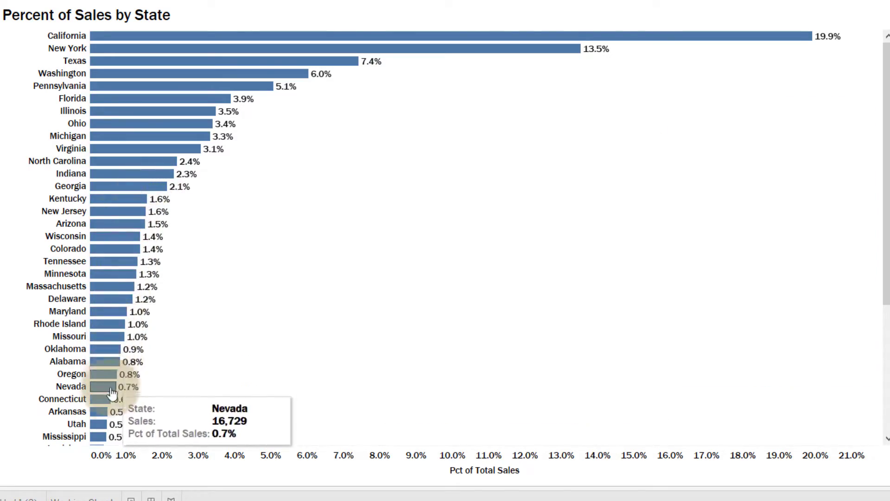
pyautogui.scroll(-4, 111, 420)
pyautogui.scroll(-1, 106, 412)
pyautogui.scroll(5, 102, 411)
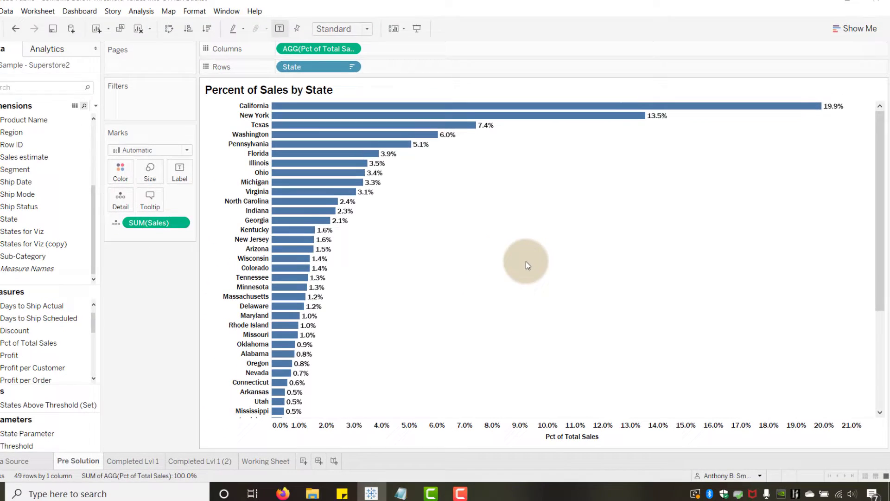
# Step: Open the Completed Lvl 1 sheet, set the Threshold parameter to 3.0%, and inspect the Virginia and OTHER bars
pyautogui.click(154, 457)
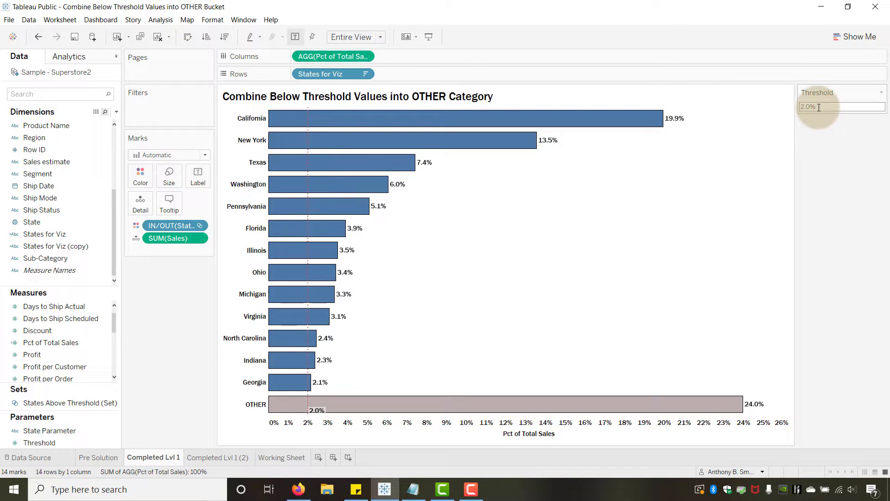
pyautogui.moveTo(342, 405)
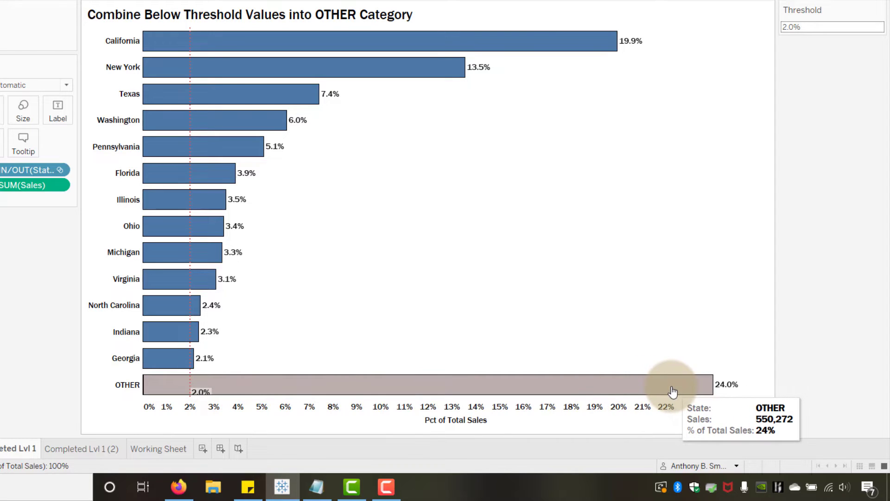
pyautogui.click(827, 24)
pyautogui.write('.0')
pyautogui.press('Return')
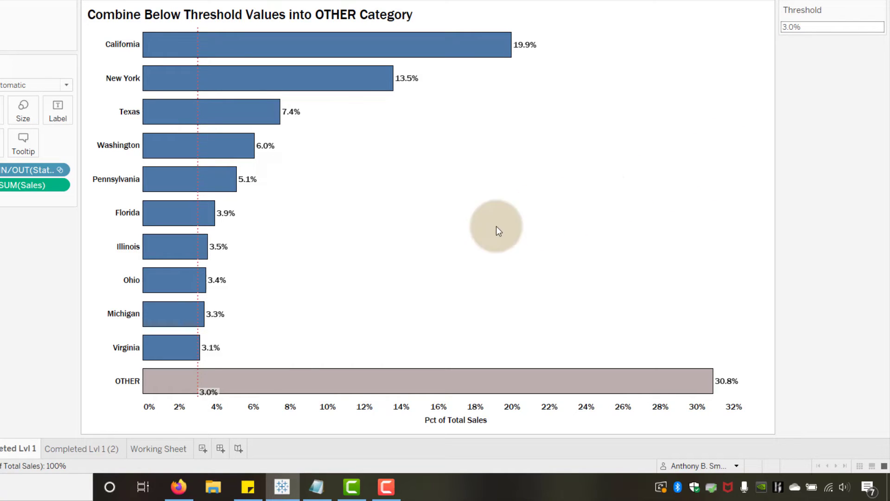
pyautogui.moveTo(175, 356)
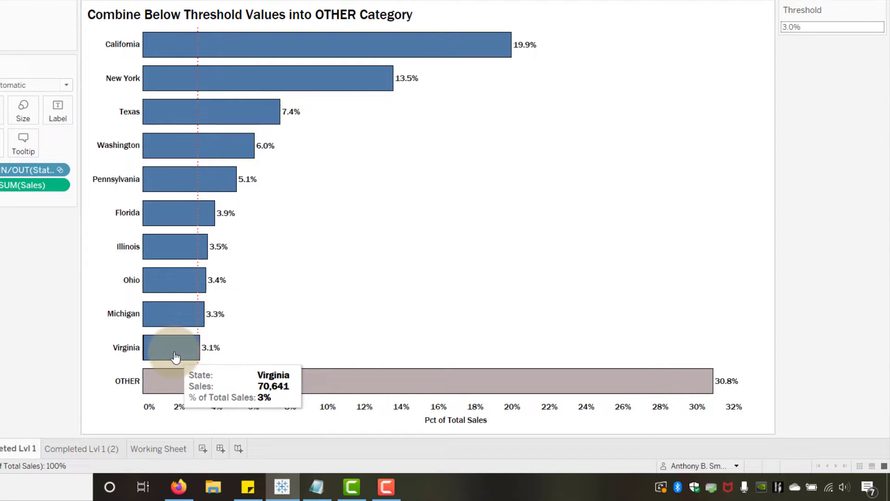
pyautogui.moveTo(219, 383)
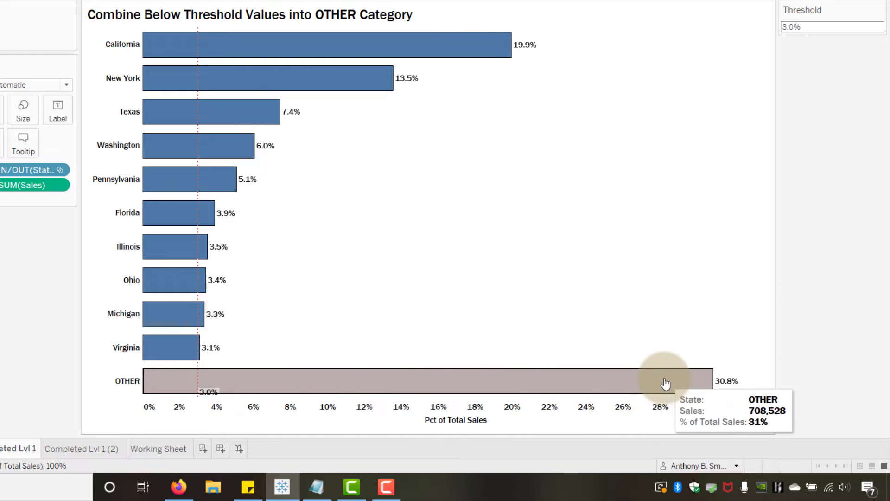
# Step: Set the Threshold parameter on the Completed Lvl 1 sheet to 5.0%
pyautogui.click(811, 26)
pyautogui.press('BackSpace')
pyautogui.press('Return')
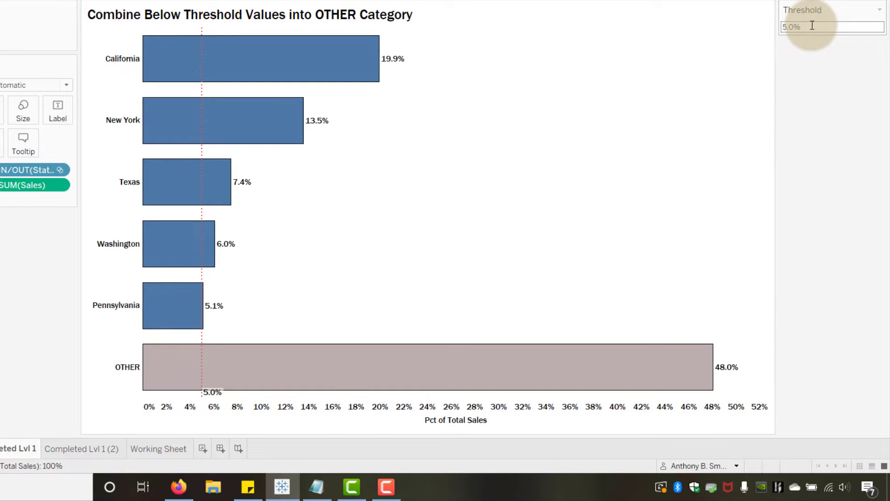
pyautogui.moveTo(200, 241)
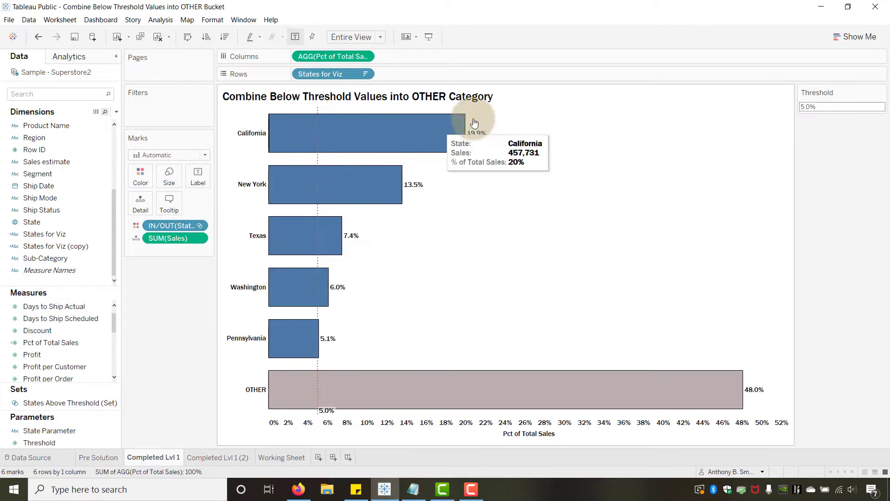
# Step: On the Working Sheet, build a bar chart with State on Rows and Sales on Columns
pyautogui.click(285, 458)
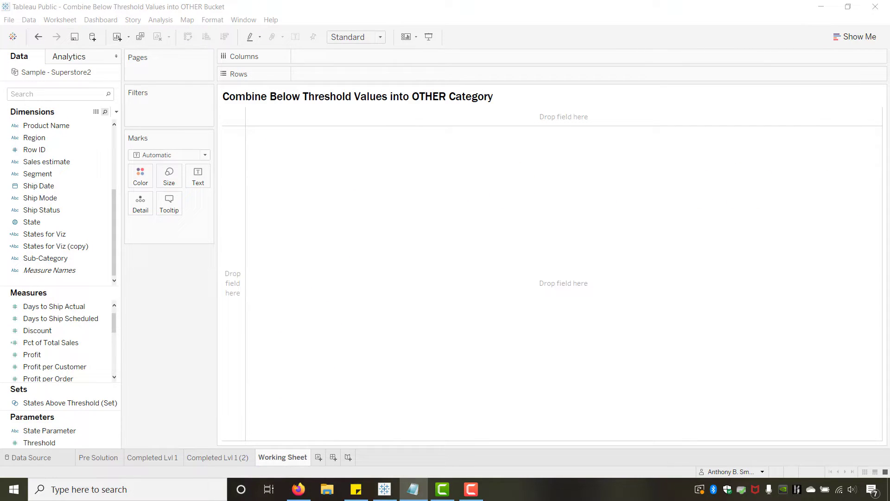
pyautogui.moveTo(34, 219); pyautogui.dragTo(321, 72)
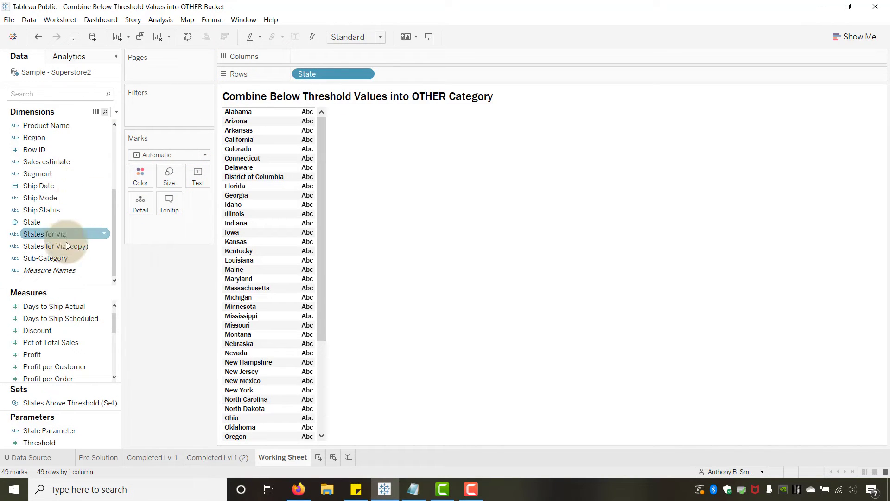
pyautogui.scroll(-4, 65, 324)
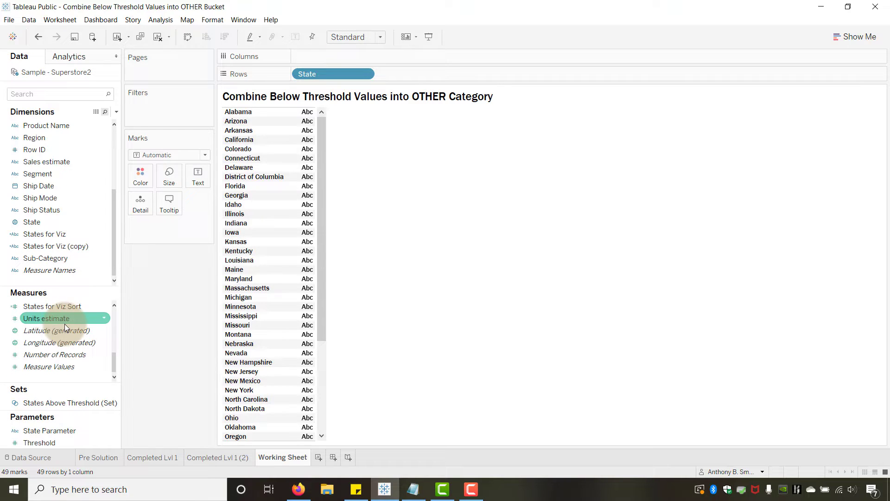
pyautogui.scroll(2, 51, 325)
pyautogui.moveTo(50, 330); pyautogui.dragTo(318, 60)
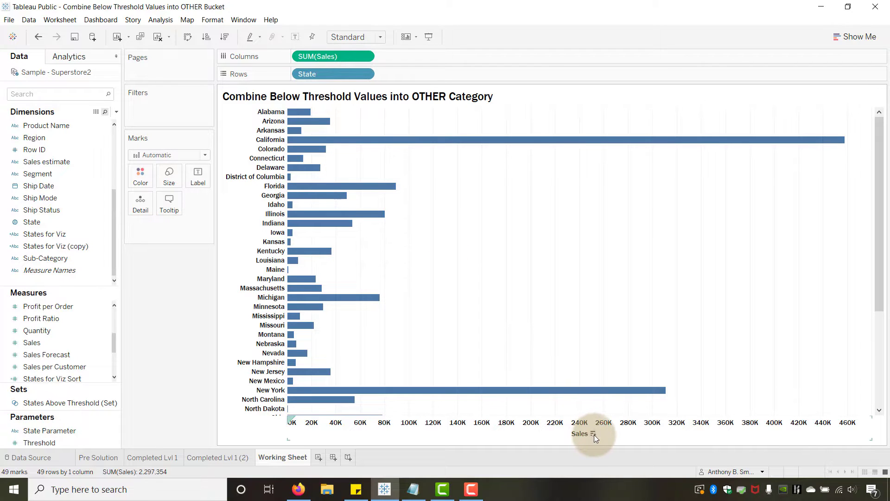
# Step: Sort the states in descending order of Sales and look through the sorted bars
pyautogui.click(593, 434)
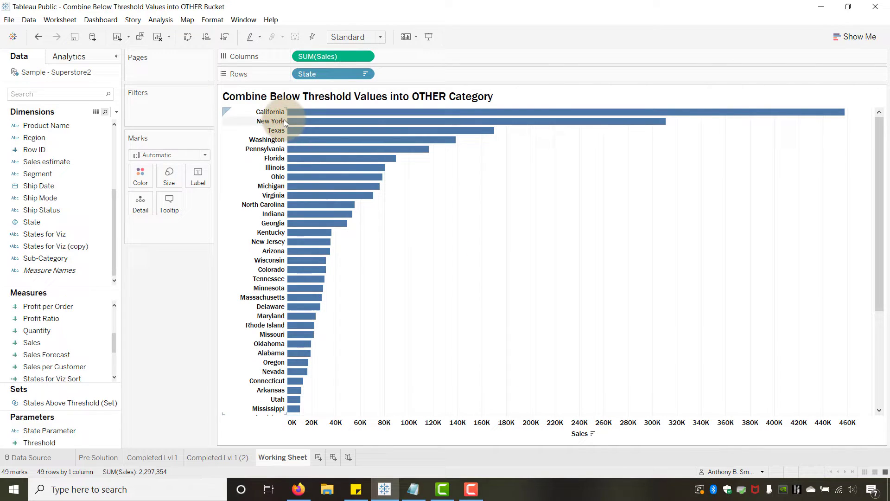
pyautogui.scroll(-5, 307, 260)
pyautogui.scroll(6, 308, 261)
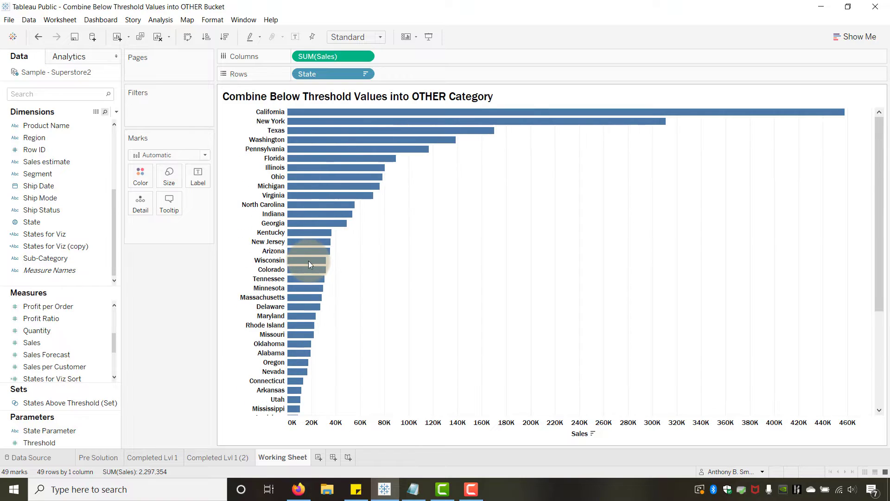
# Step: Review the formula of the Pct of Total Sales calculated field and close it without editing
pyautogui.hotkey('alt', 'Tab')
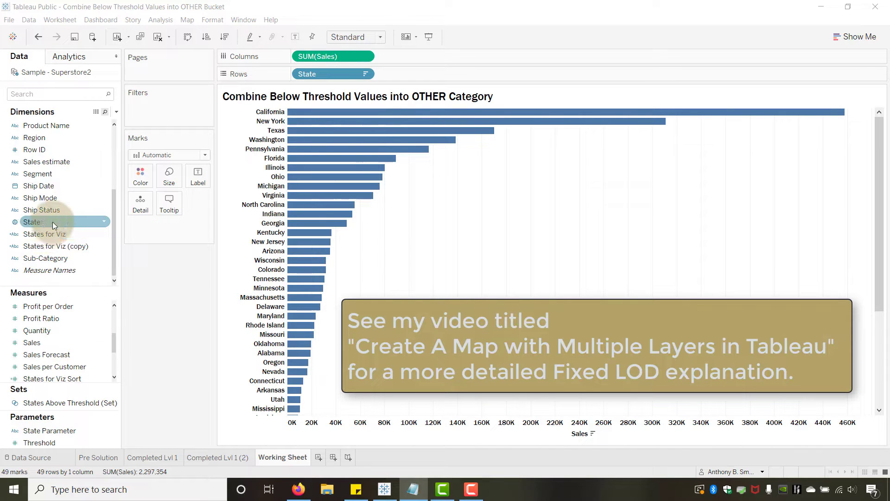
pyautogui.scroll(-2, 98, 335)
pyautogui.scroll(3, 95, 333)
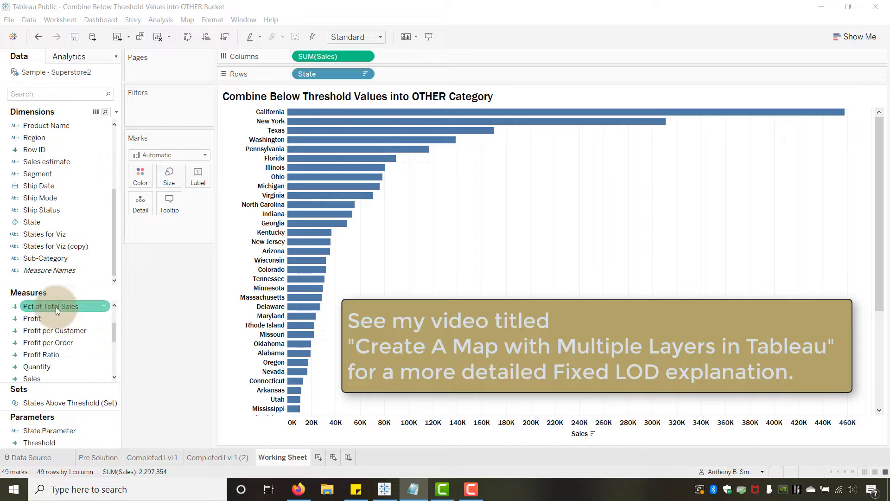
pyautogui.rightClick(55, 307)
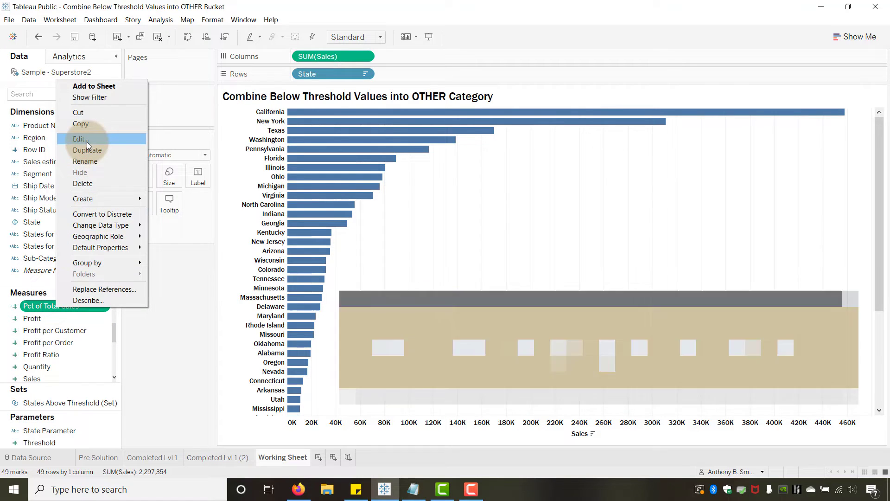
pyautogui.click(86, 139)
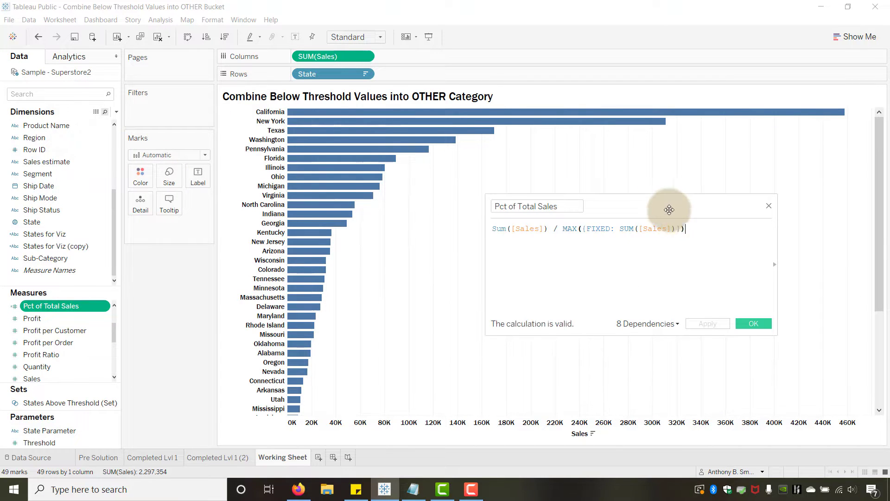
pyautogui.moveTo(669, 207); pyautogui.dragTo(610, 197)
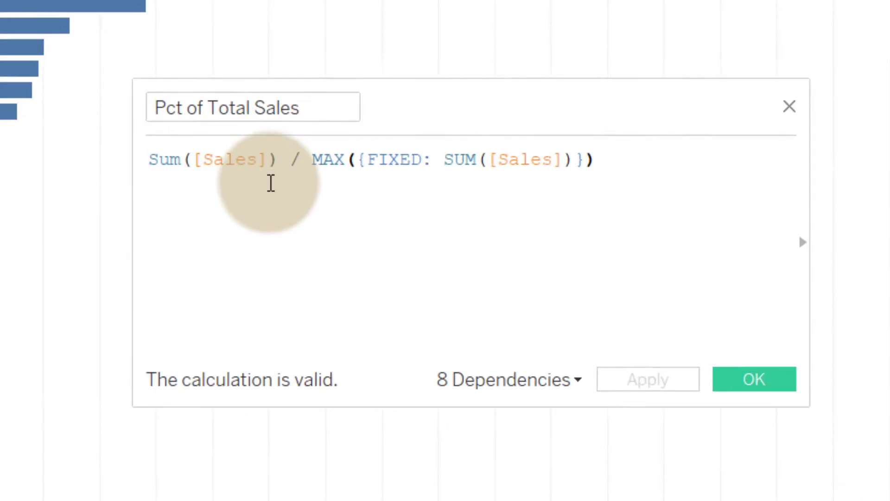
pyautogui.click(310, 166)
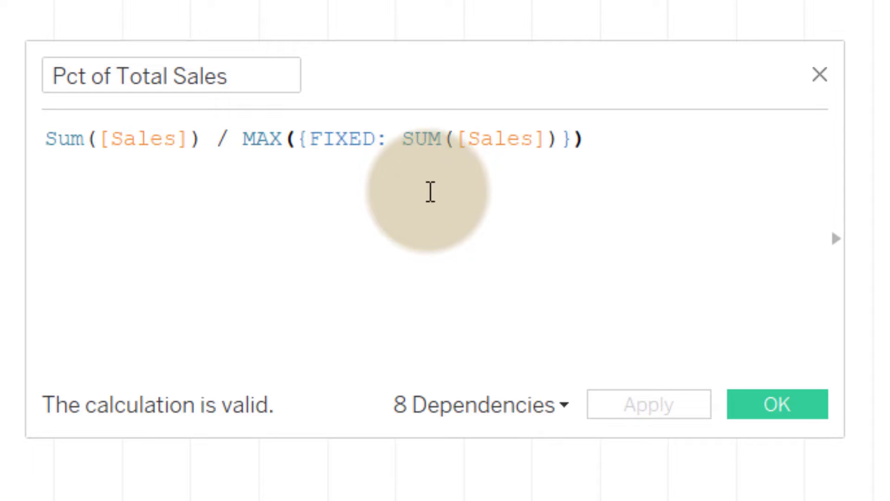
pyautogui.click(429, 178)
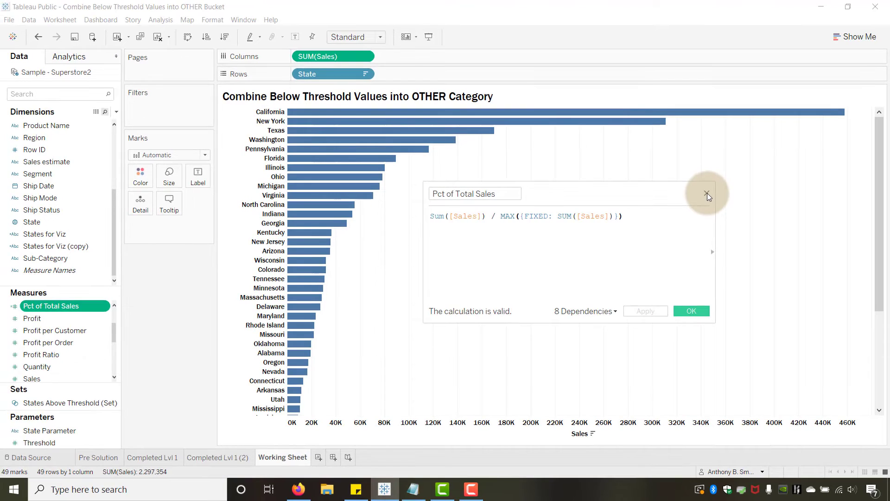
pyautogui.click(707, 194)
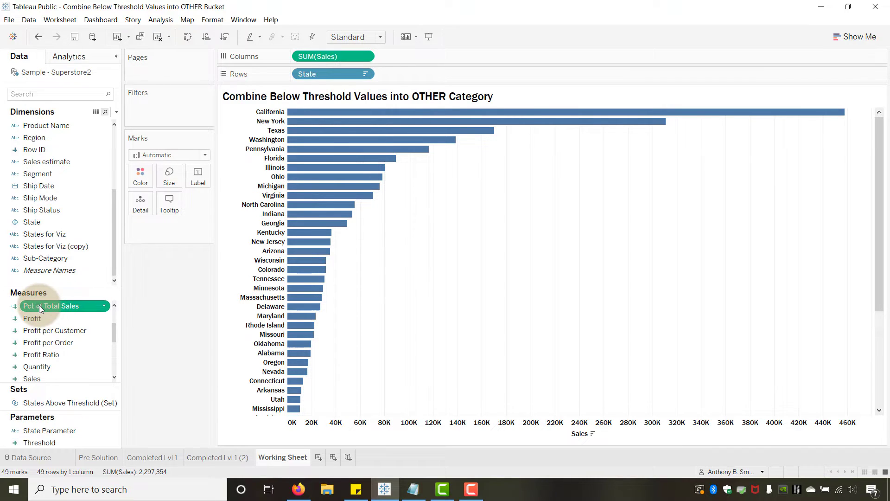
# Step: Add Pct of Total Sales to Columns and move SUM(Sales) from Columns to Detail on the Marks card
pyautogui.moveTo(39, 305); pyautogui.dragTo(422, 56)
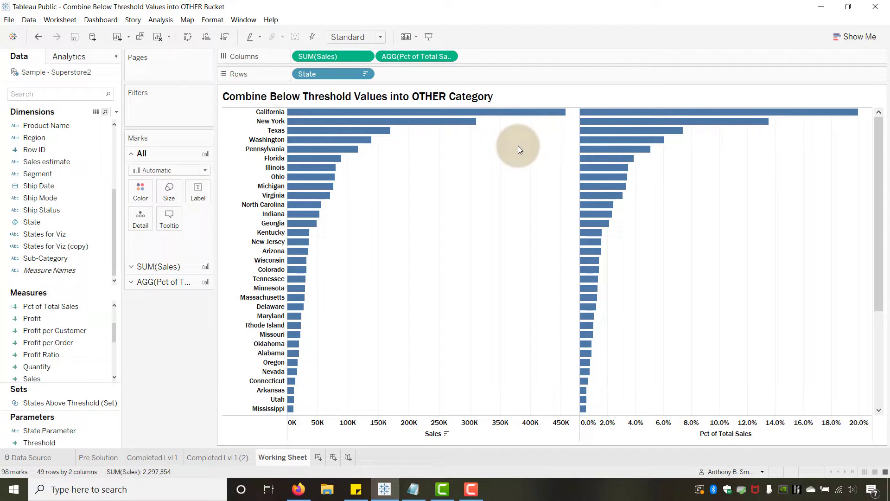
pyautogui.moveTo(501, 116)
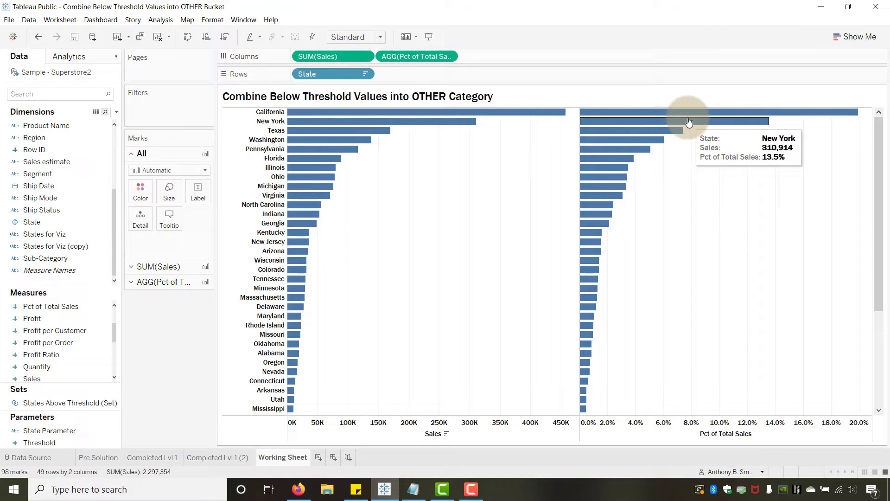
pyautogui.moveTo(694, 116)
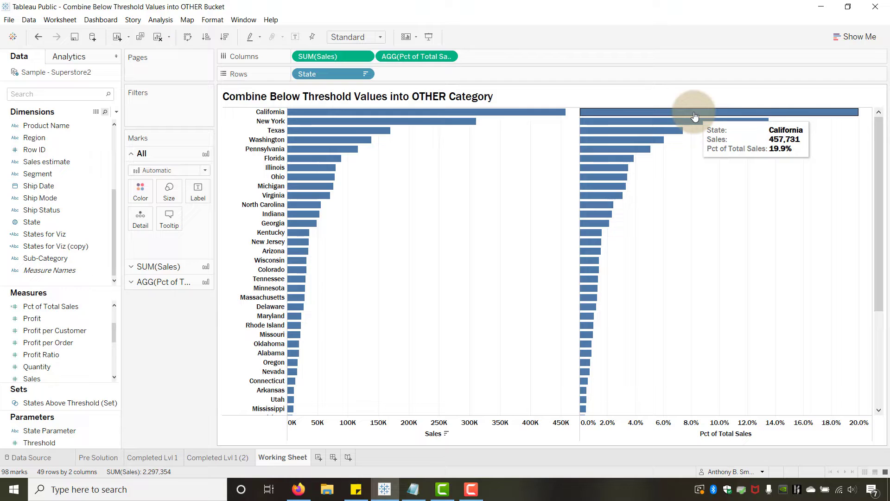
pyautogui.moveTo(317, 56); pyautogui.dragTo(140, 217)
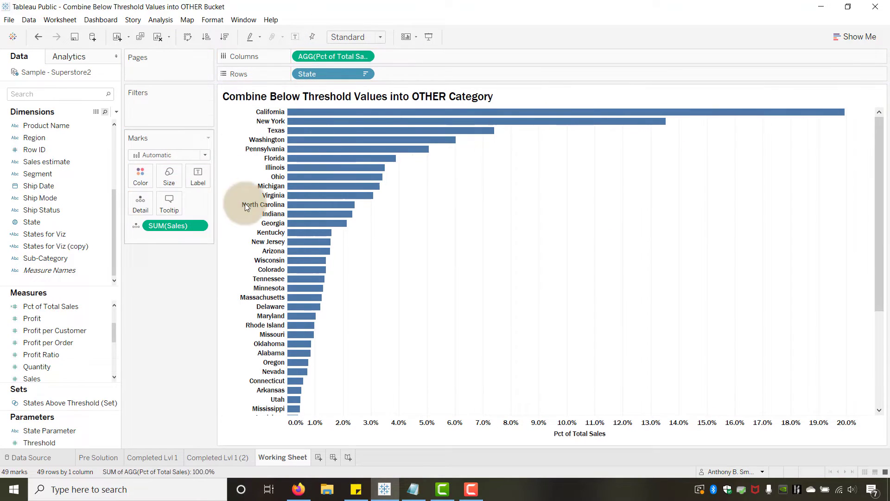
pyautogui.moveTo(624, 125)
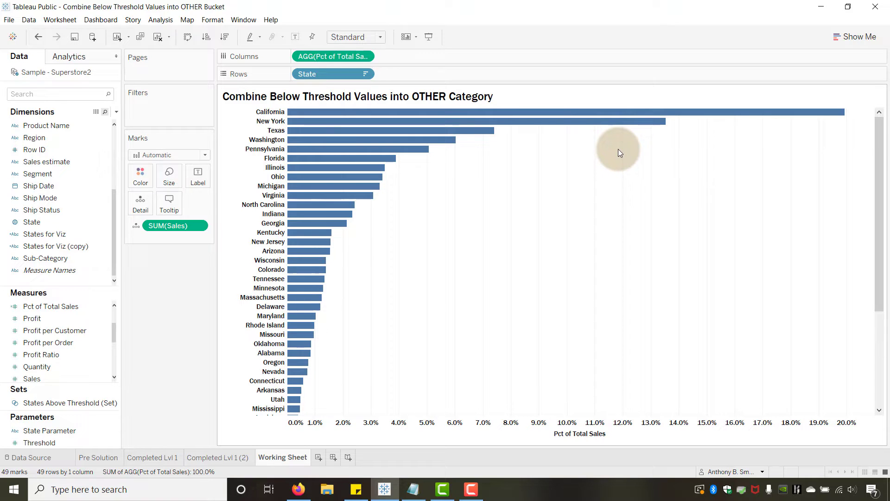
# Step: Show mark labels on the Pct of Total Sales bars
pyautogui.click(200, 175)
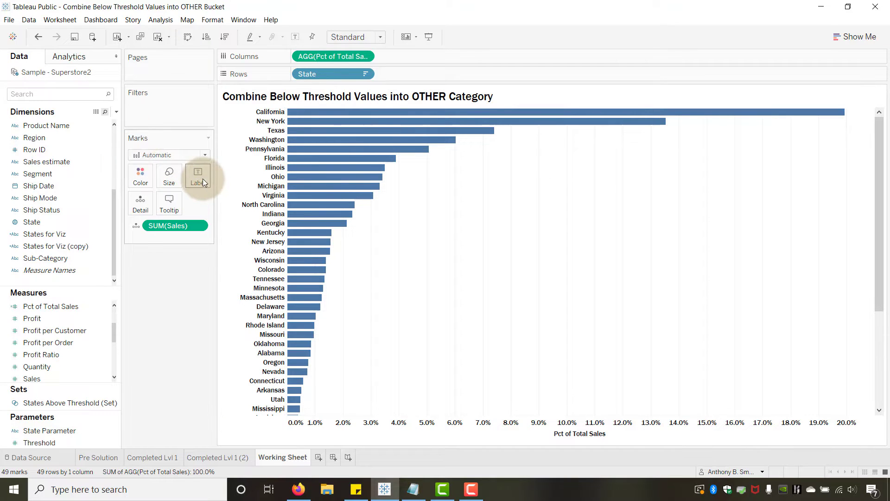
pyautogui.click(220, 201)
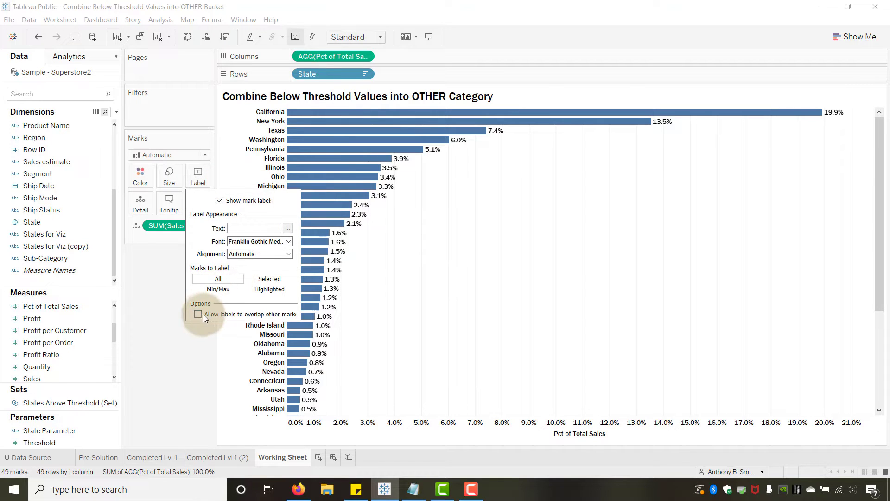
pyautogui.click(196, 345)
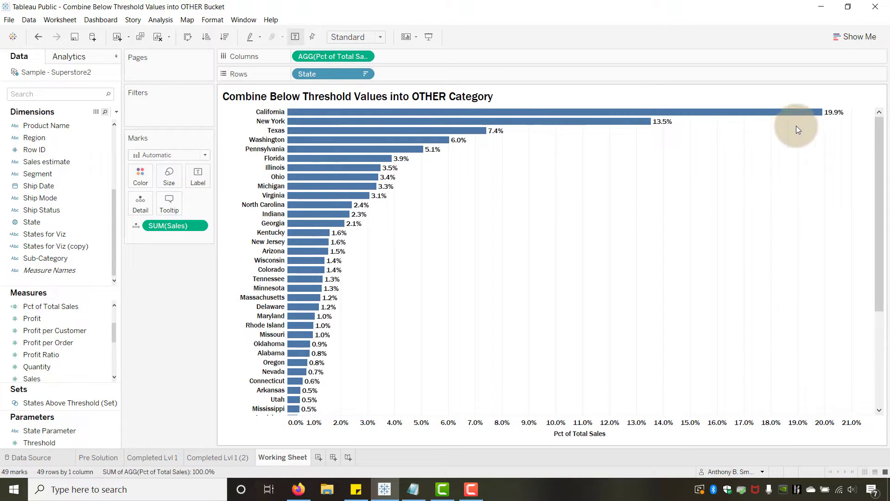
# Step: Edit the Threshold parameter and set its current value to .01
pyautogui.hotkey('alt', 'Tab')
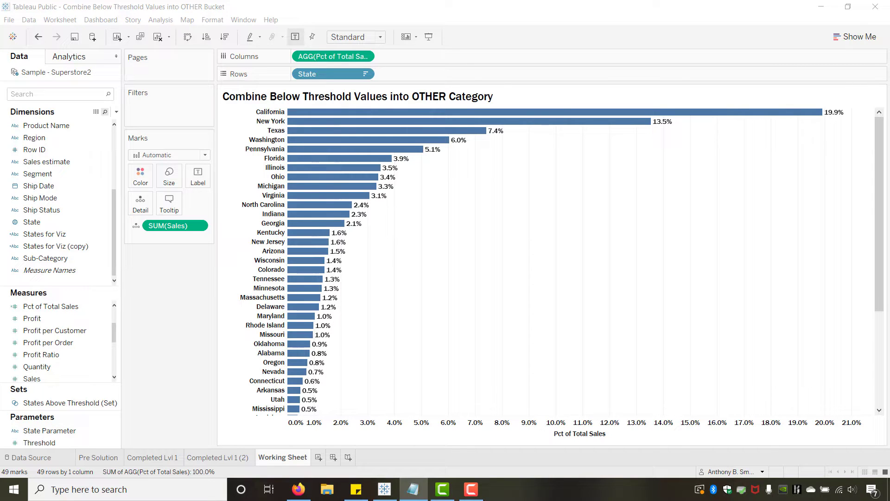
pyautogui.click(165, 347)
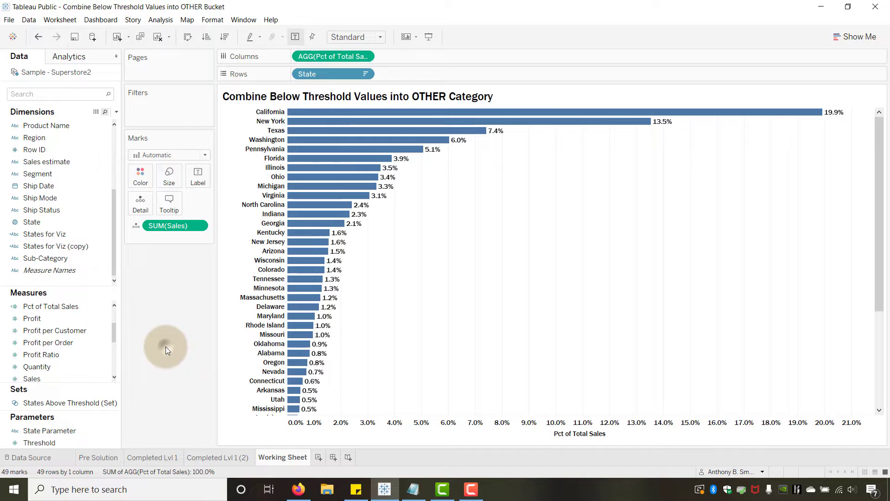
pyautogui.click(55, 433)
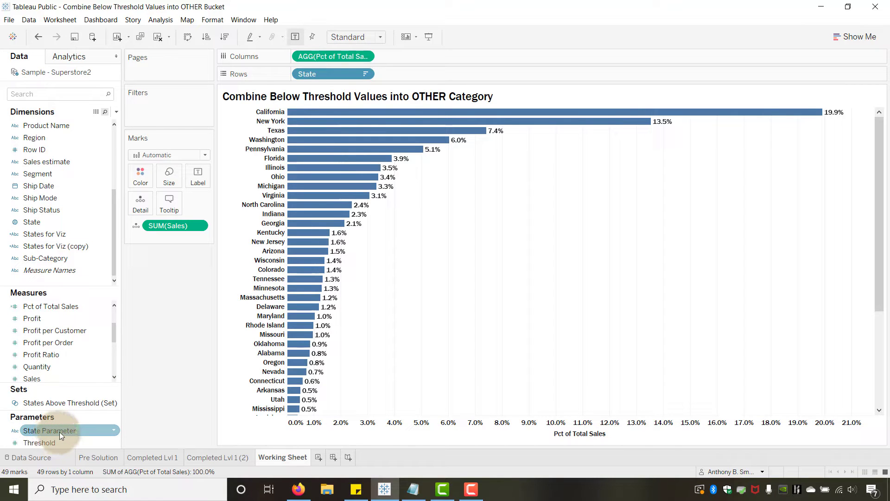
pyautogui.click(44, 441)
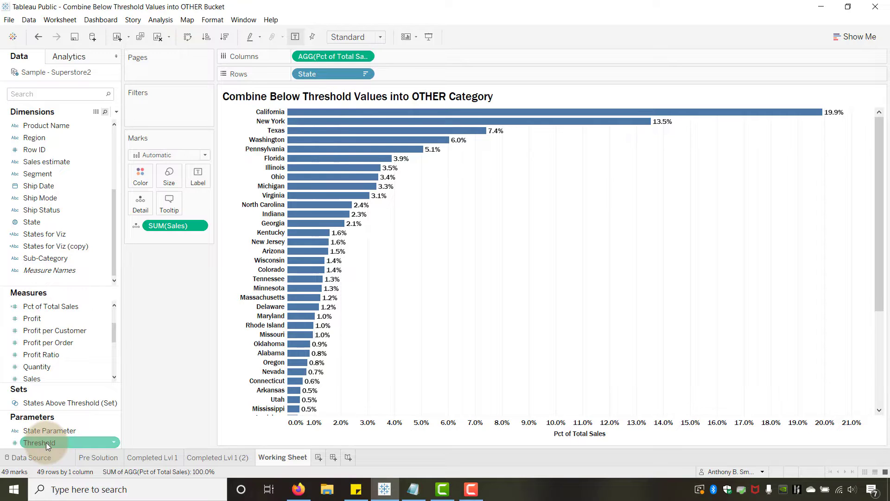
pyautogui.rightClick(46, 442)
pyautogui.click(79, 319)
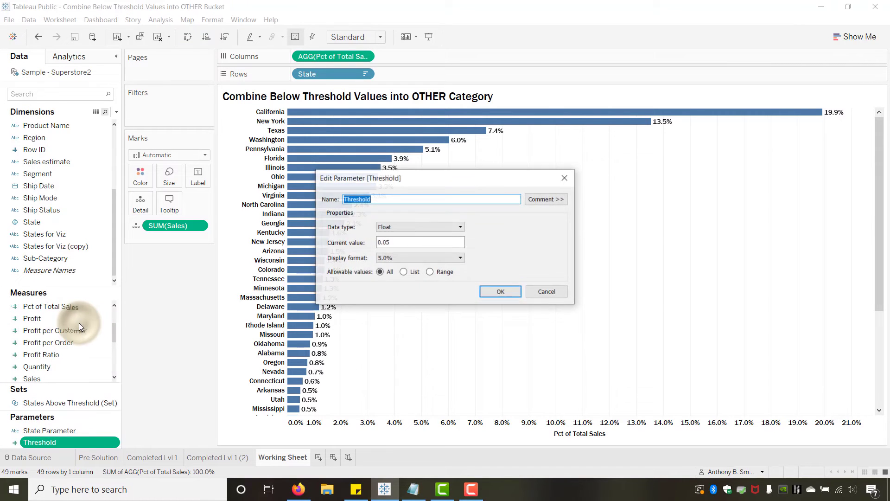
pyautogui.moveTo(421, 178); pyautogui.dragTo(533, 169)
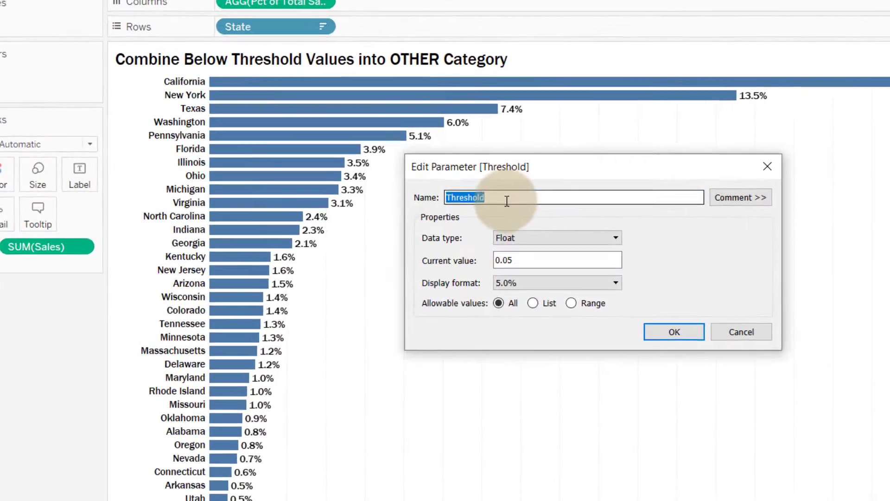
pyautogui.click(461, 193)
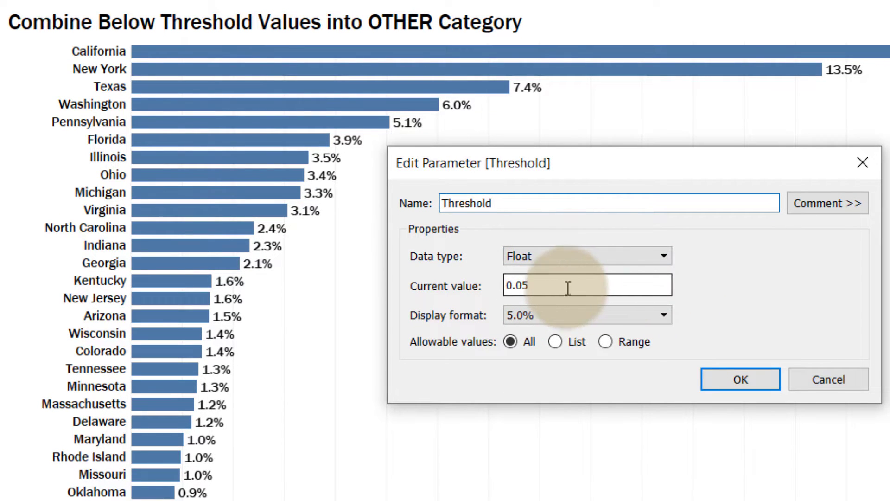
pyautogui.moveTo(550, 287); pyautogui.dragTo(491, 286)
pyautogui.write('.01')
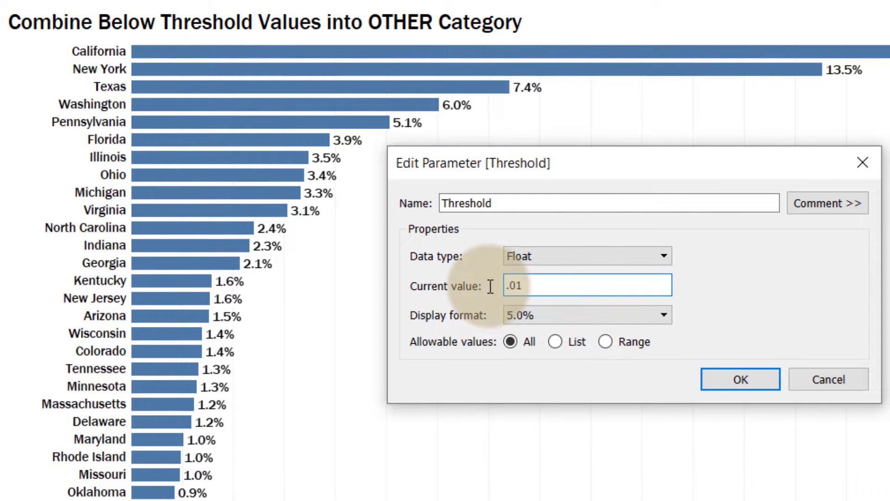
pyautogui.click(538, 286)
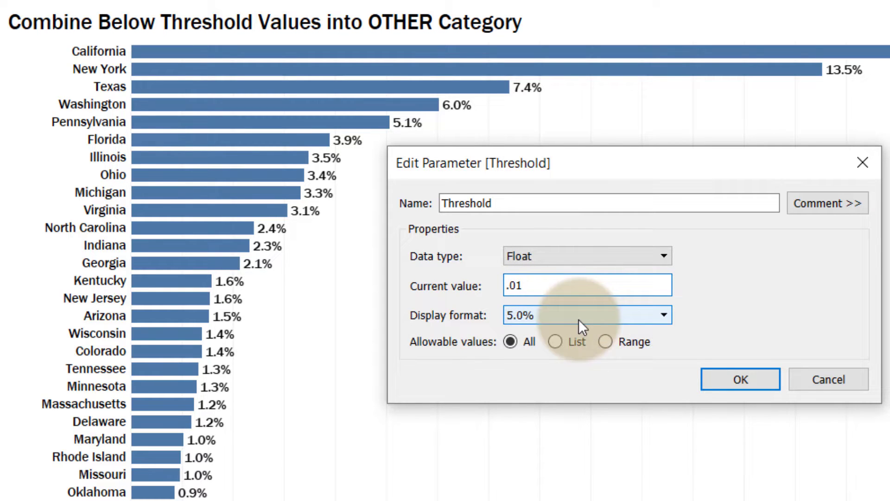
pyautogui.click(730, 382)
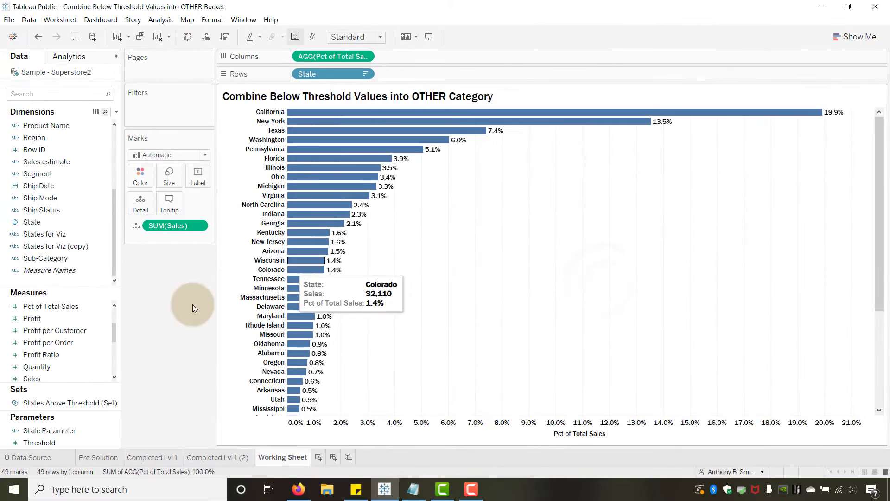
# Step: Show the parameter control for Threshold on the sheet, keeping its value
pyautogui.click(51, 441)
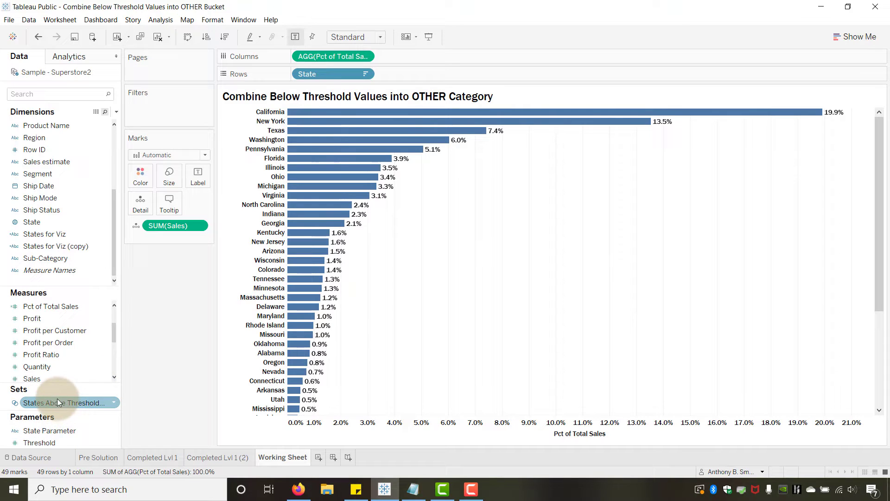
pyautogui.rightClick(50, 443)
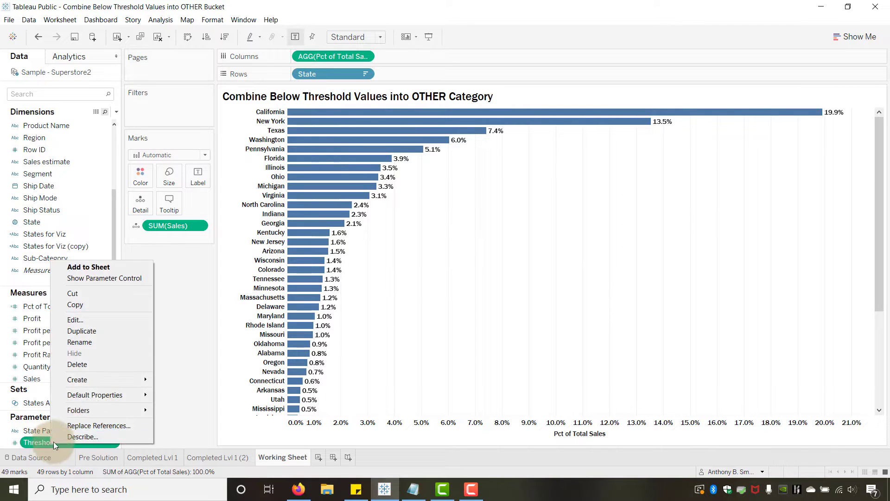
pyautogui.click(111, 278)
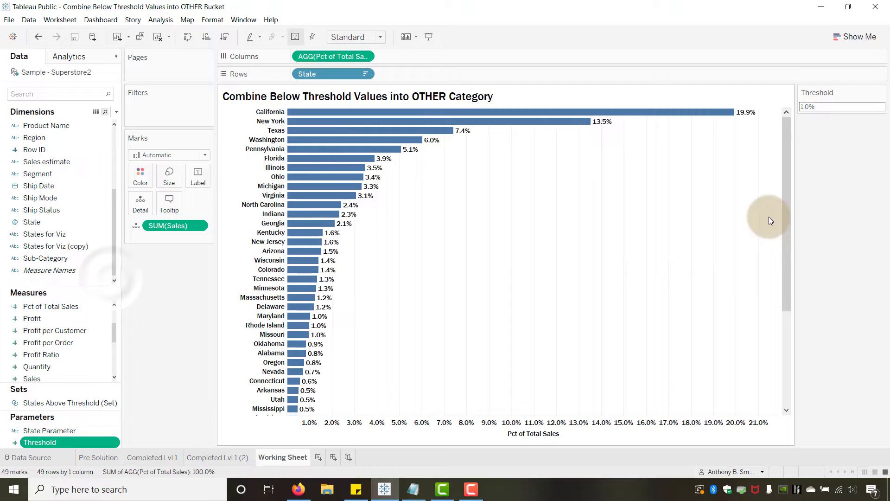
pyautogui.click(821, 106)
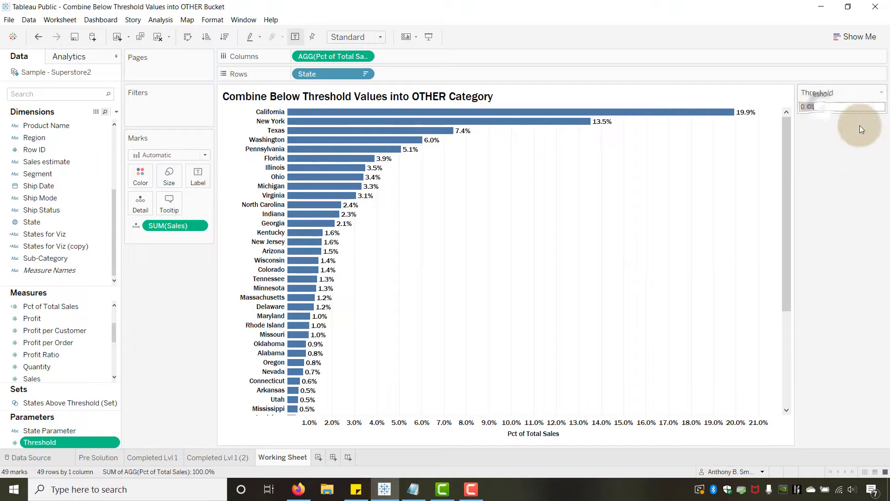
pyautogui.press('Return')
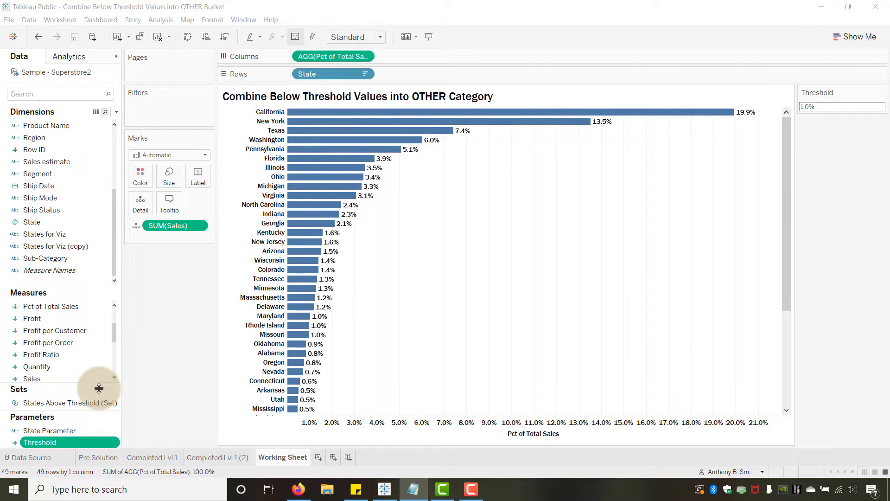
pyautogui.click(116, 111)
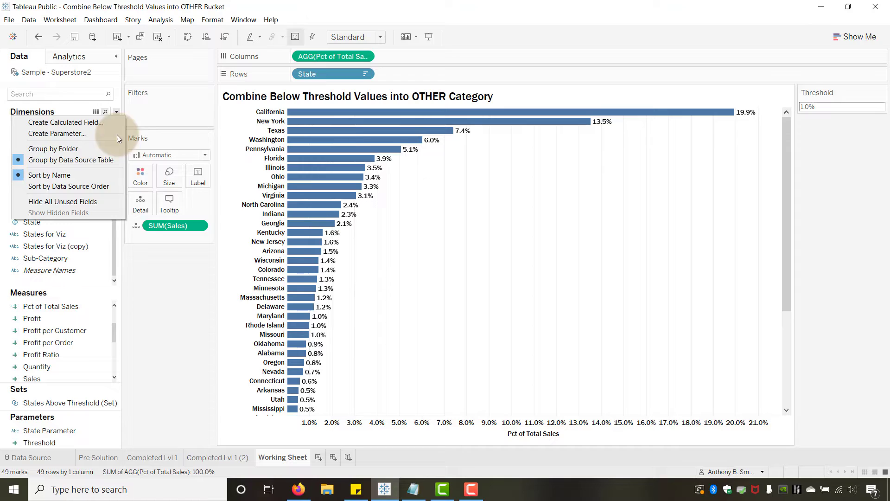
pyautogui.click(150, 343)
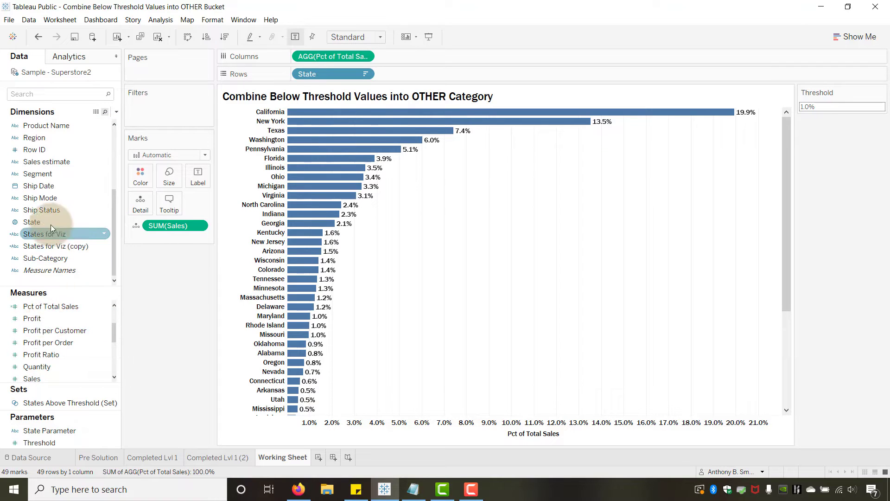
pyautogui.rightClick(29, 221)
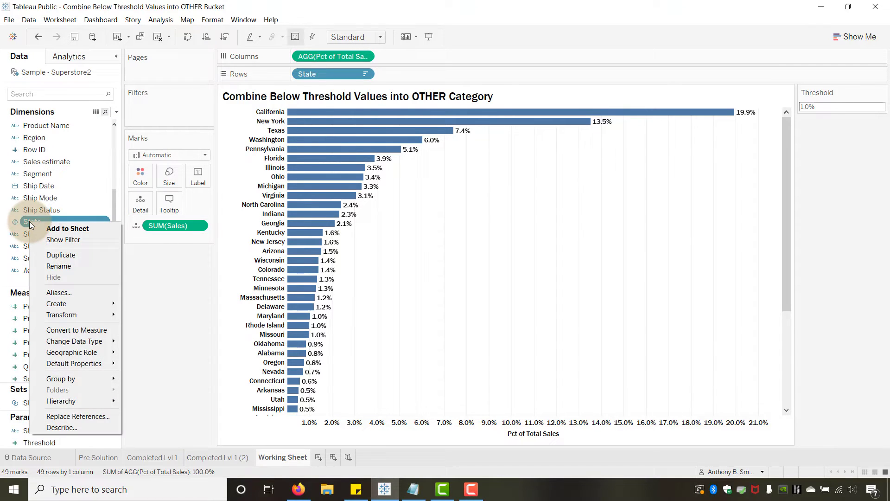
pyautogui.click(104, 304)
pyautogui.click(149, 275)
# Step: Review the condition formula of States Above Threshold (Set) and close the set editor without changes
pyautogui.click(54, 402)
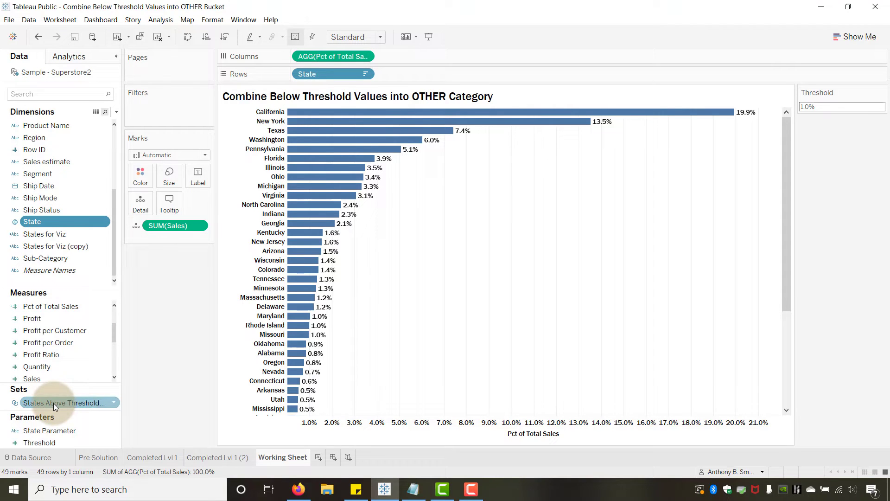
pyautogui.rightClick(74, 400)
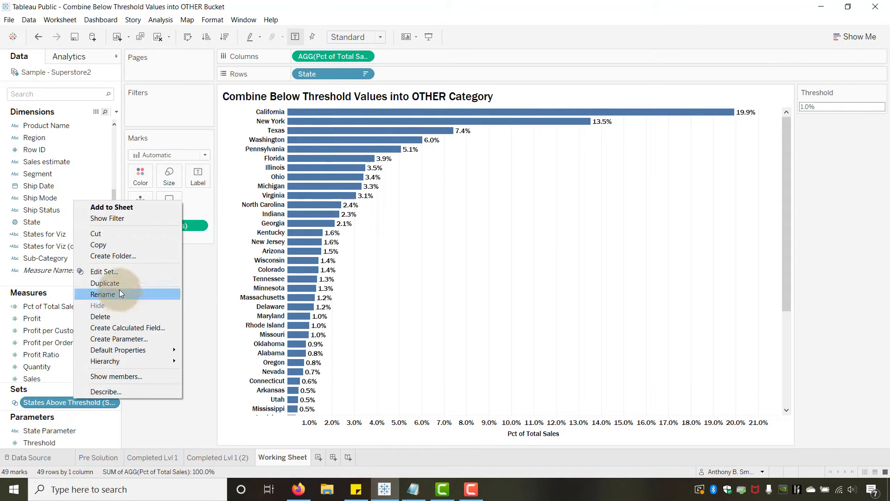
pyautogui.click(111, 272)
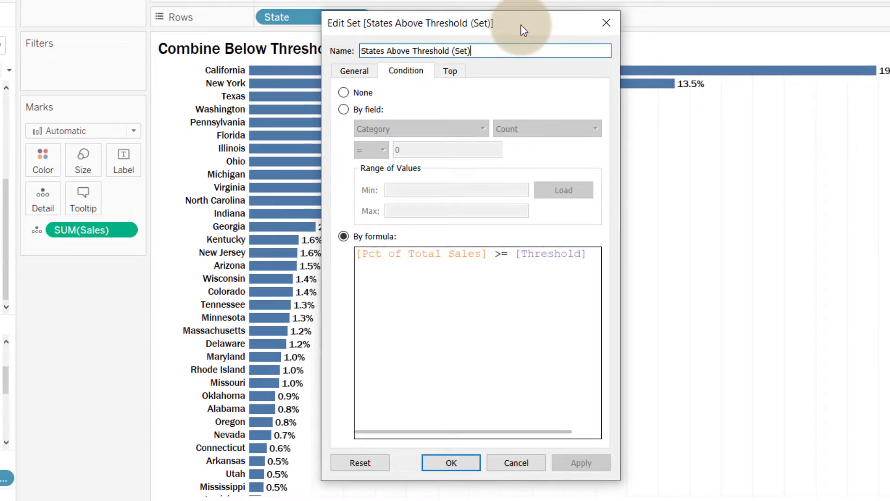
pyautogui.moveTo(495, 58); pyautogui.dragTo(718, 67)
pyautogui.moveTo(794, 34); pyautogui.dragTo(757, 36)
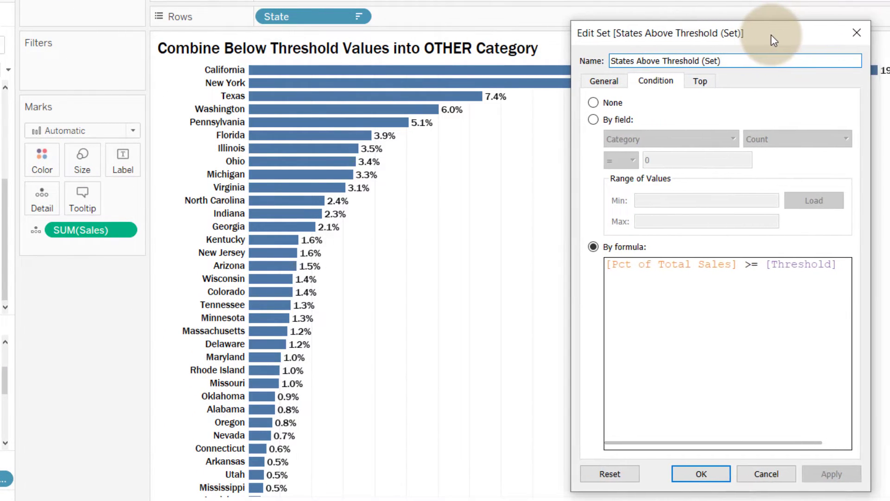
pyautogui.click(596, 252)
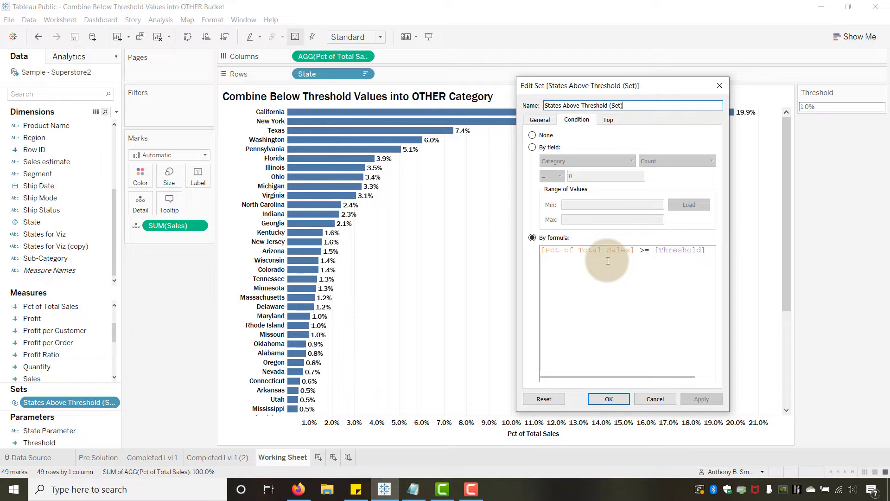
pyautogui.click(609, 399)
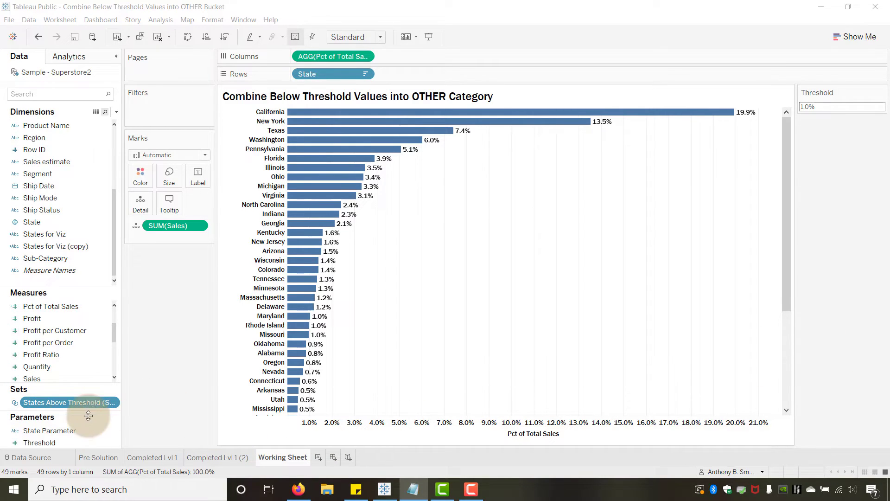
# Step: Color the bars by States Above Threshold (Set), and preview the same set on Rows before State before removing it from Rows
pyautogui.moveTo(69, 401); pyautogui.dragTo(134, 170)
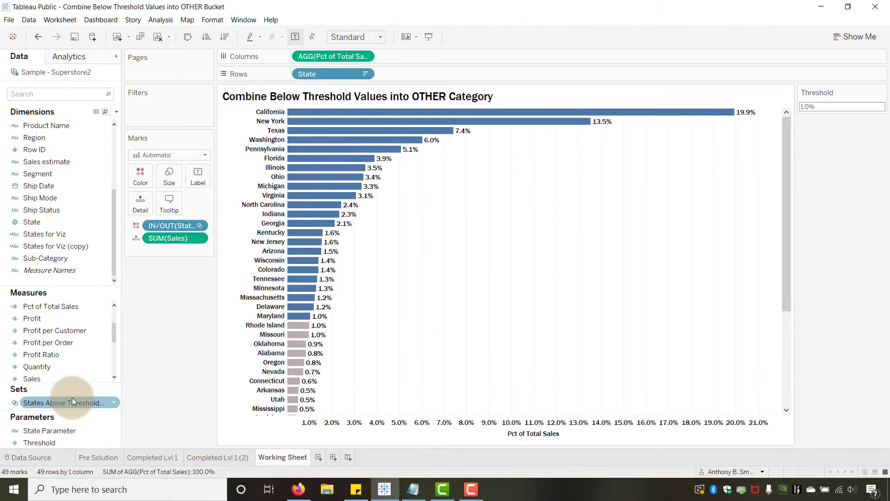
pyautogui.moveTo(70, 398); pyautogui.dragTo(296, 73)
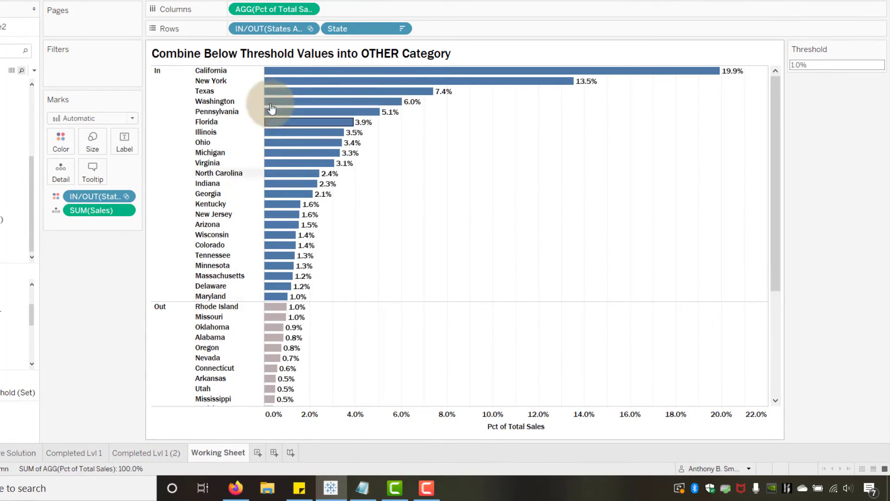
pyautogui.moveTo(265, 31); pyautogui.dragTo(83, 299)
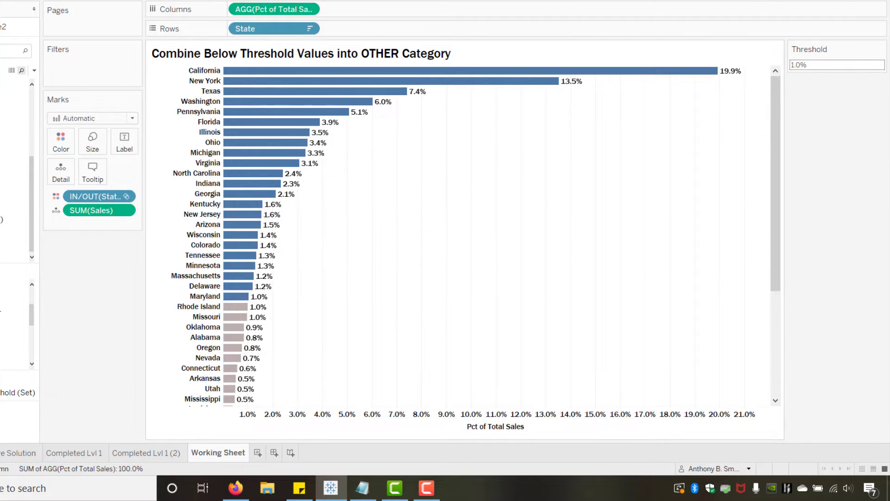
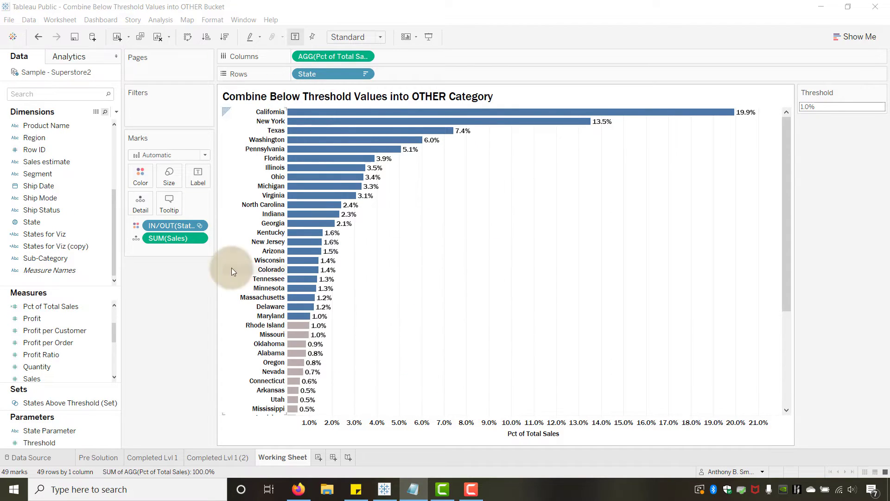
# Step: Open the States for Viz calculated field and append = TRUE to the If condition on States Above Threshold (Set)
pyautogui.rightClick(40, 232)
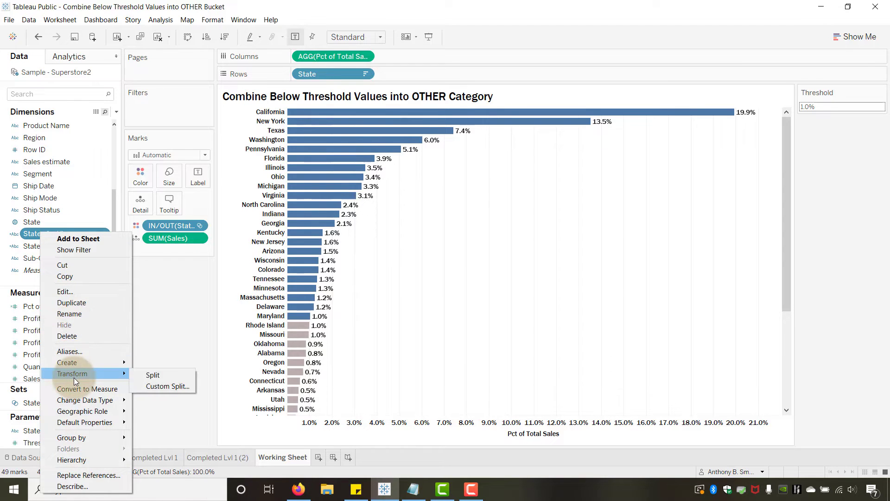
pyautogui.click(77, 291)
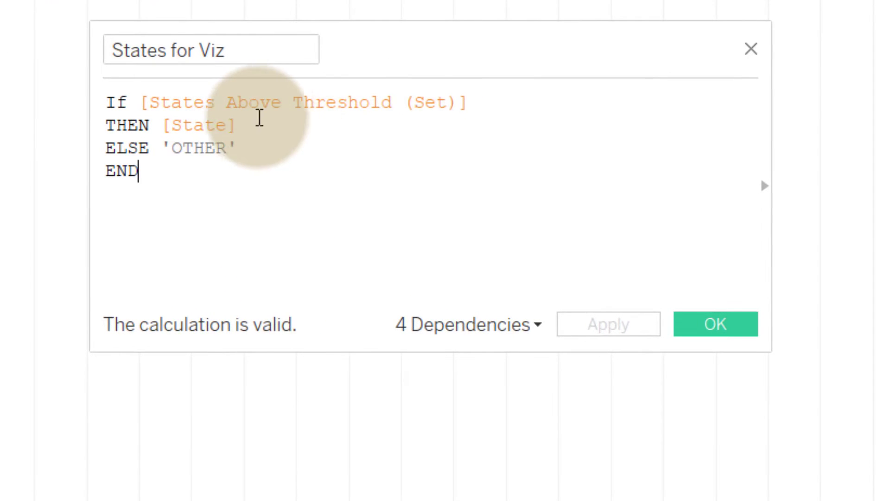
pyautogui.click(490, 104)
pyautogui.write('= TRUE')
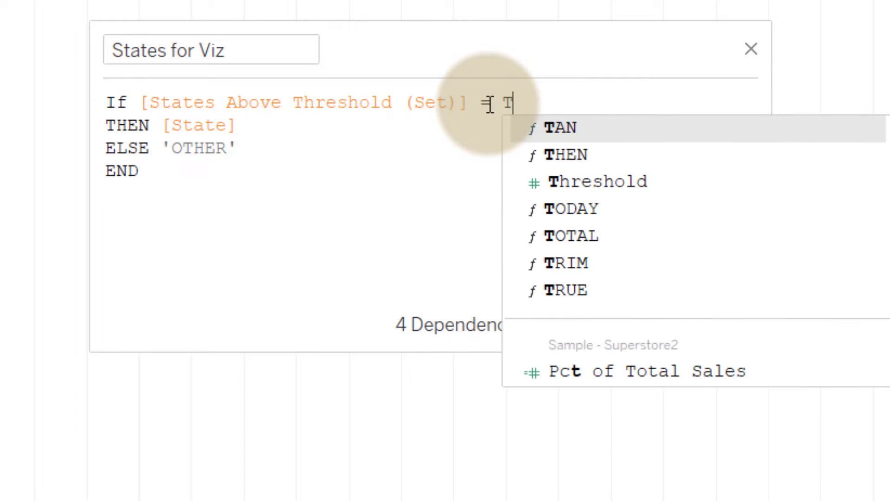
pyautogui.click(395, 191)
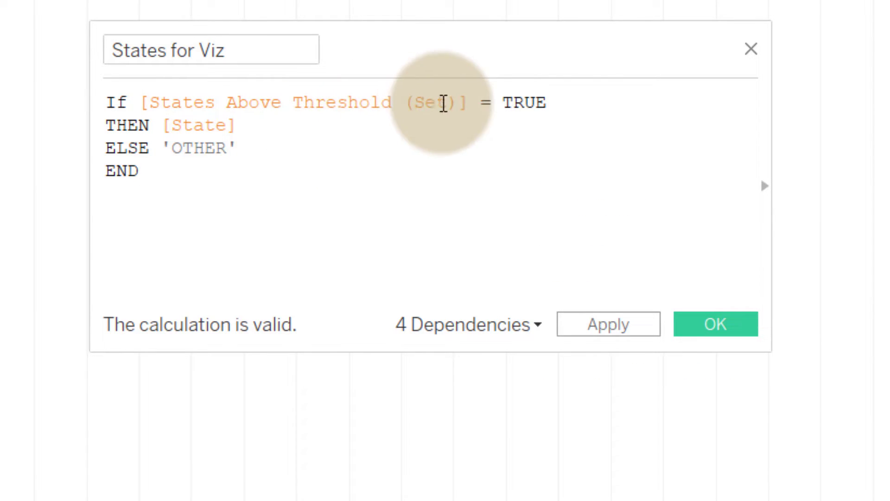
# Step: Remove = TRUE from the If condition in the States for Viz formula
pyautogui.click(590, 98)
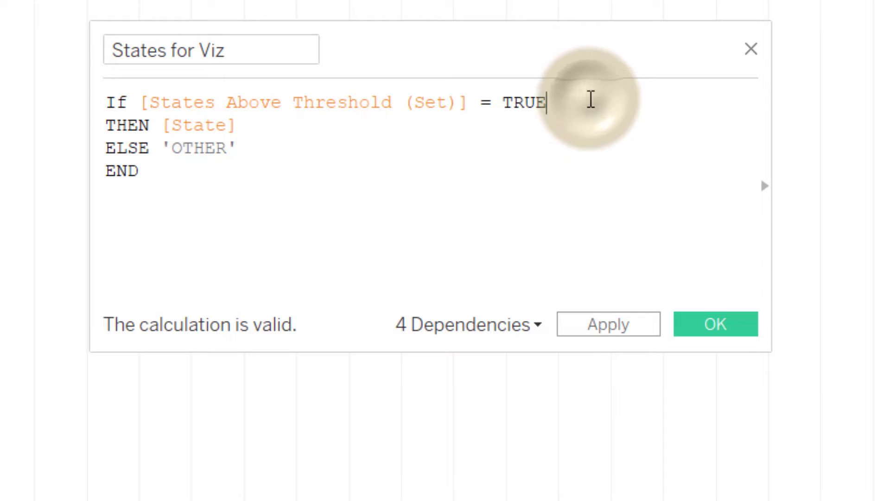
pyautogui.press('BackSpace')
pyautogui.press('BackSpace')
pyautogui.press('BackSpace')
pyautogui.press('BackSpace')
pyautogui.press('BackSpace')
pyautogui.press('BackSpace')
pyautogui.press('BackSpace')
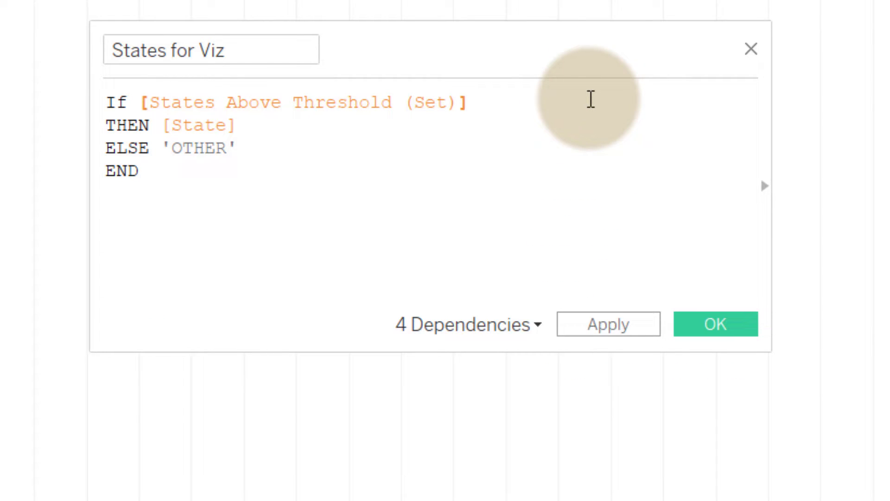
pyautogui.click(246, 123)
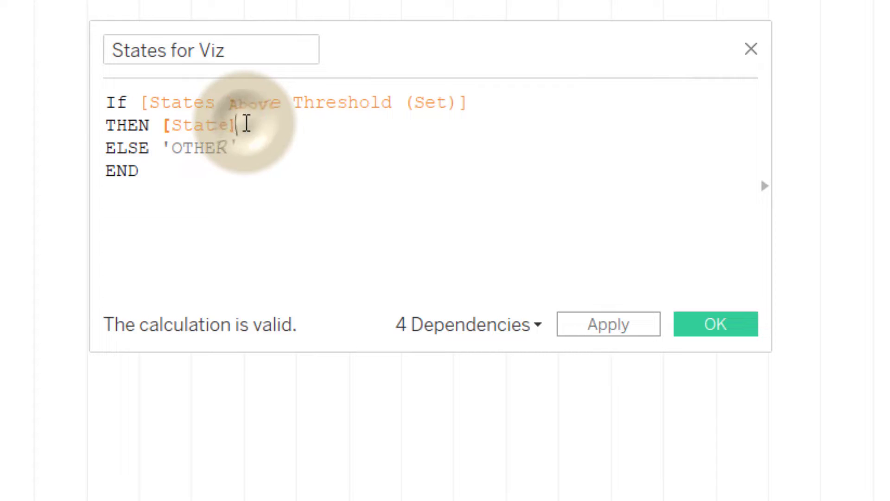
# Step: Confirm the States for Viz formula and place States for Viz on Rows after State
pyautogui.click(267, 157)
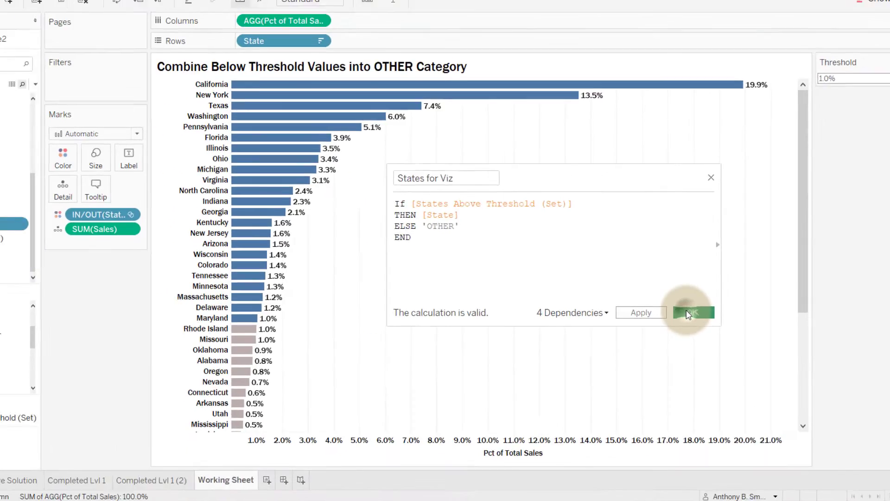
pyautogui.click(698, 324)
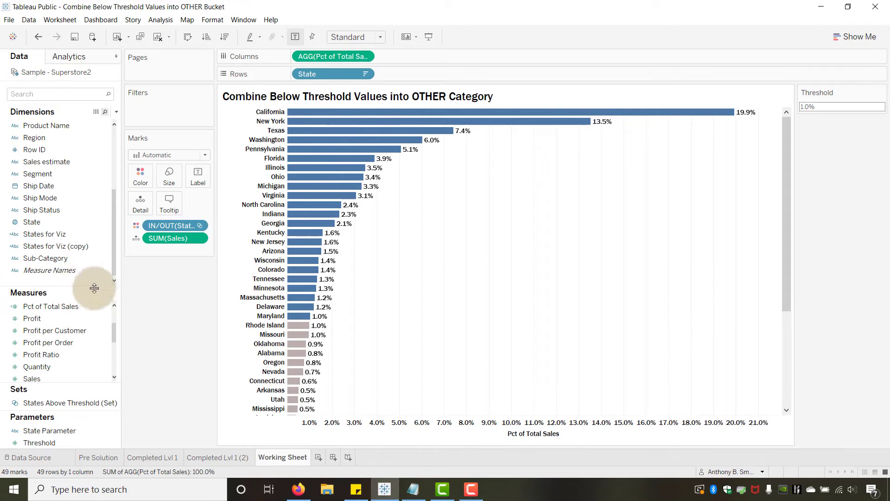
pyautogui.moveTo(43, 234); pyautogui.dragTo(408, 73)
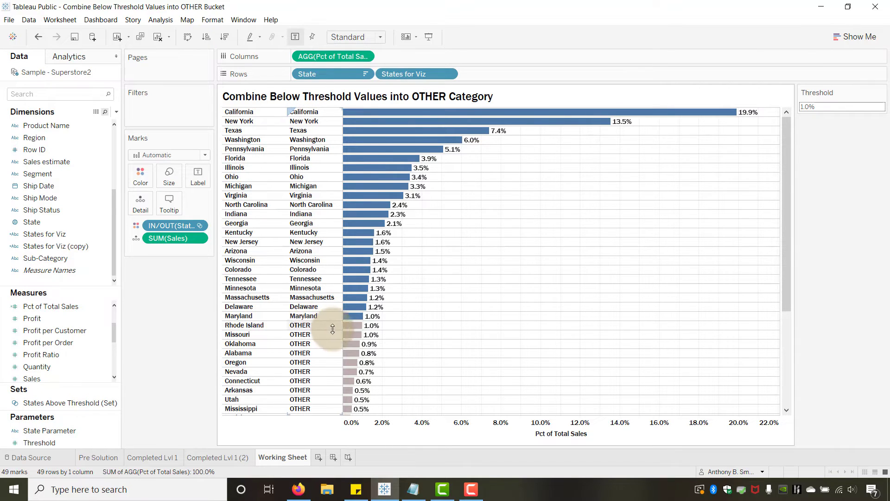
# Step: Set the Threshold parameter to .02
pyautogui.click(822, 108)
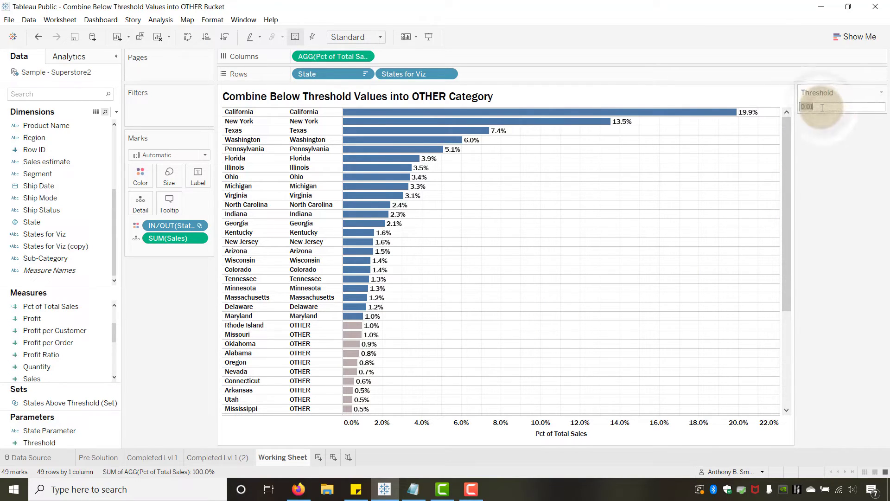
pyautogui.press('BackSpace')
pyautogui.write('.02')
pyautogui.press('Return')
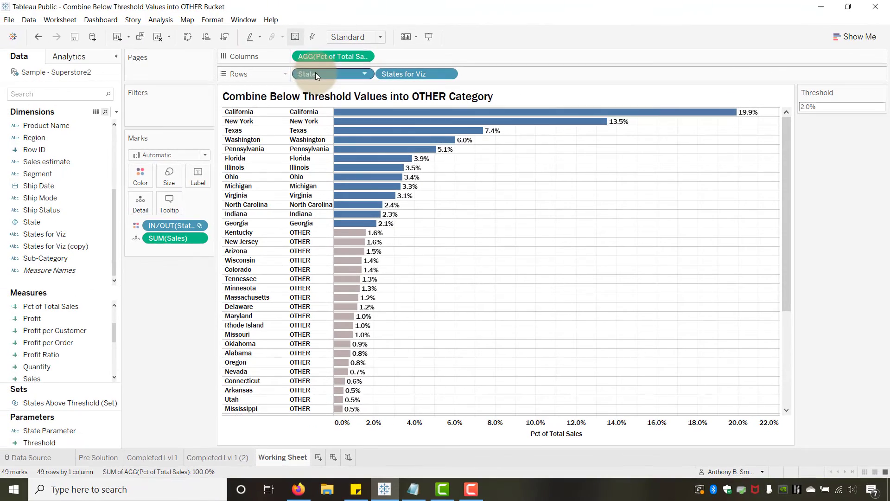
# Step: Remove State from Rows and sort States for Viz in descending order by Pct of Total Sales
pyautogui.moveTo(315, 74); pyautogui.dragTo(153, 314)
pyautogui.moveTo(298, 196)
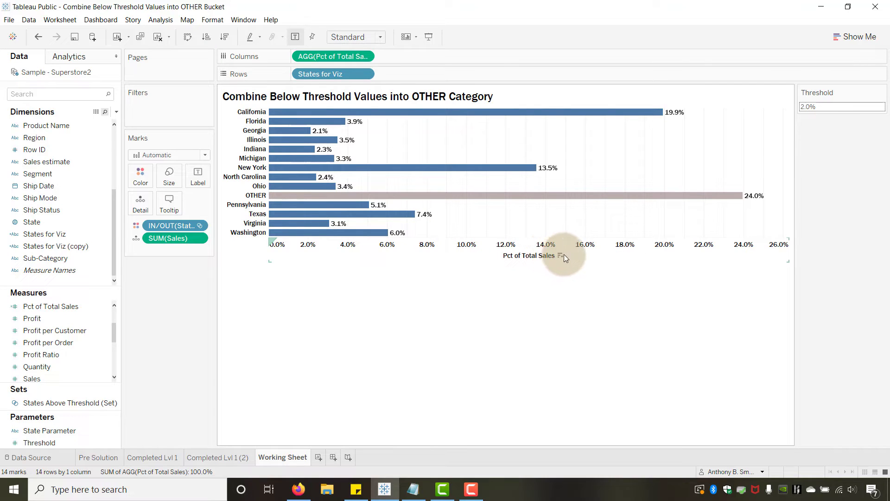
pyautogui.click(560, 255)
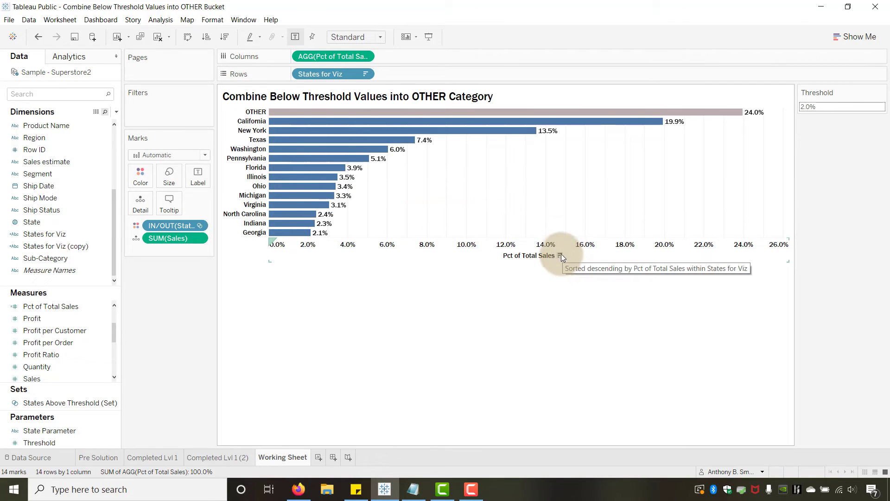
# Step: Fit the chart to Entire View and set the column grid lines to None
pyautogui.click(380, 37)
pyautogui.click(369, 81)
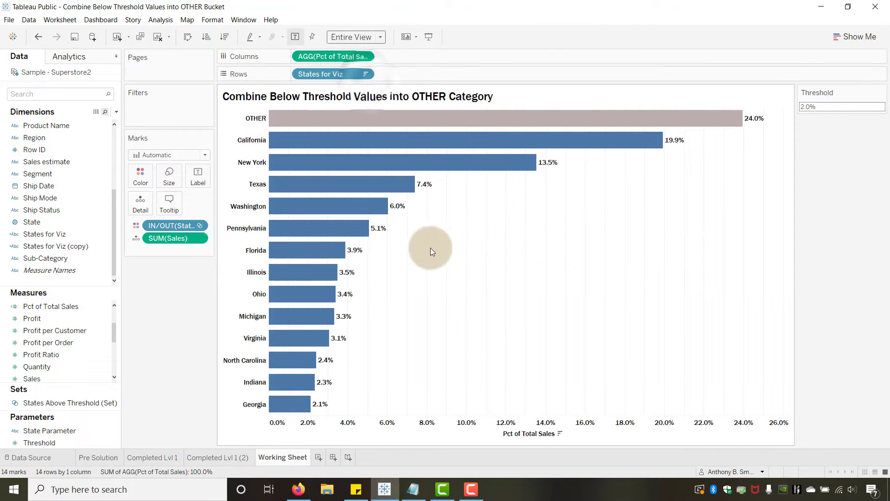
pyautogui.rightClick(510, 255)
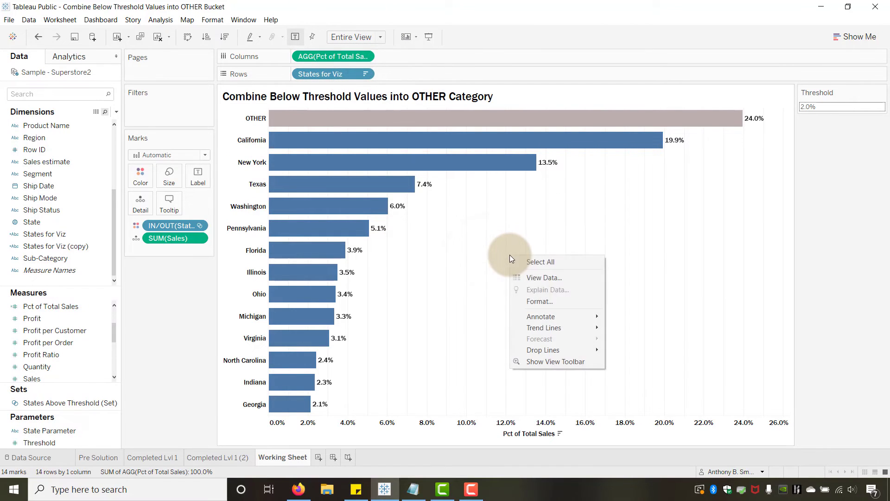
pyautogui.click(533, 302)
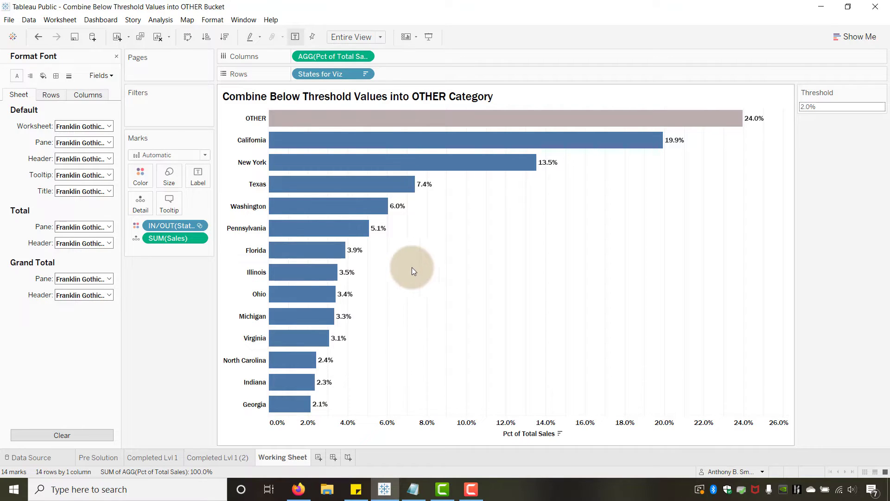
pyautogui.click(69, 76)
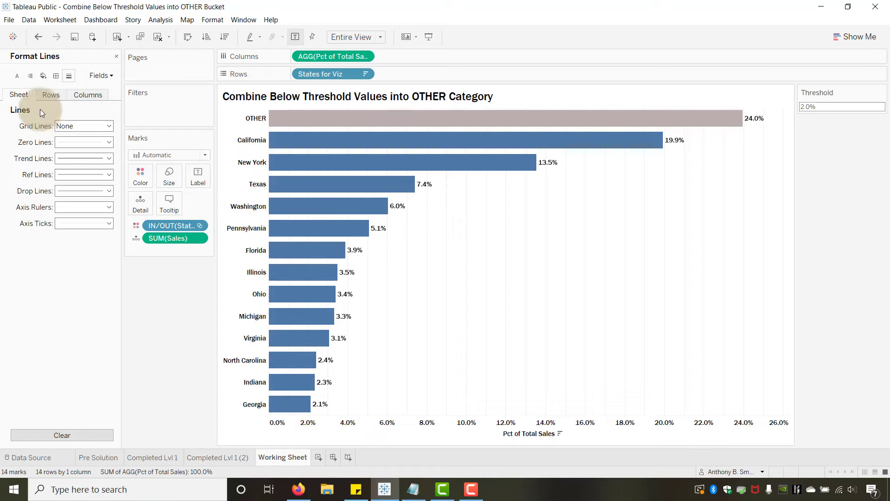
pyautogui.click(58, 95)
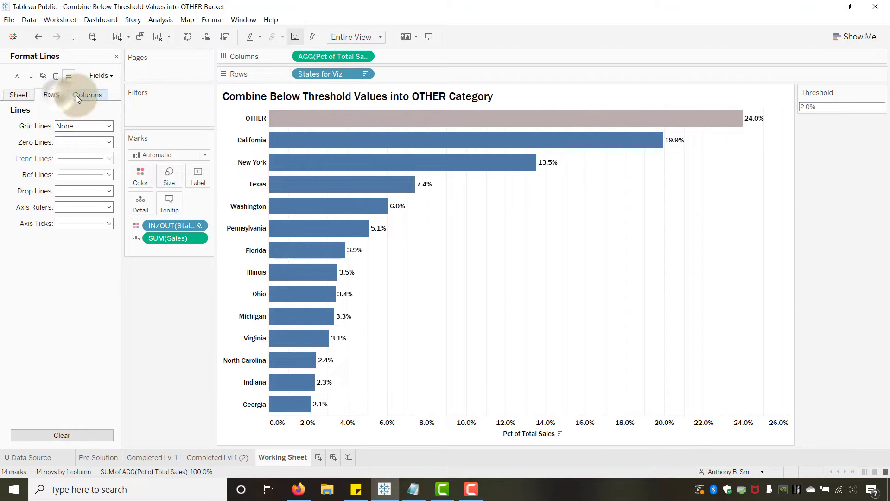
pyautogui.click(79, 95)
pyautogui.click(97, 126)
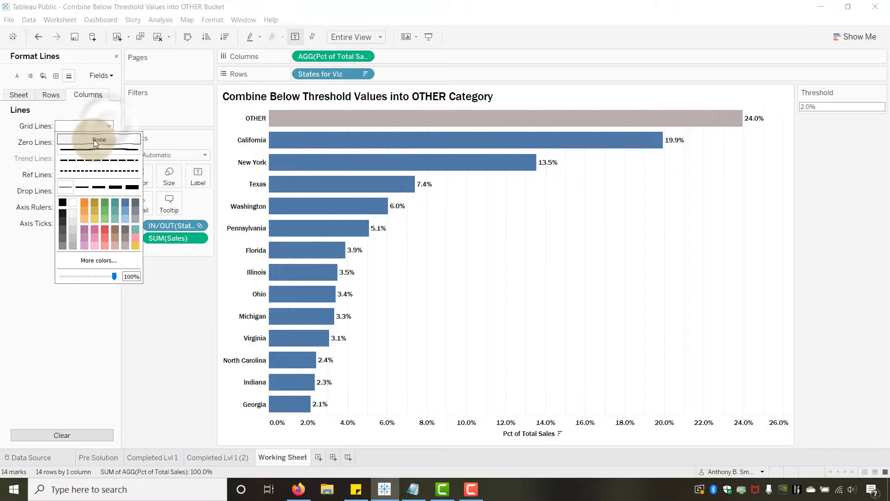
pyautogui.click(94, 140)
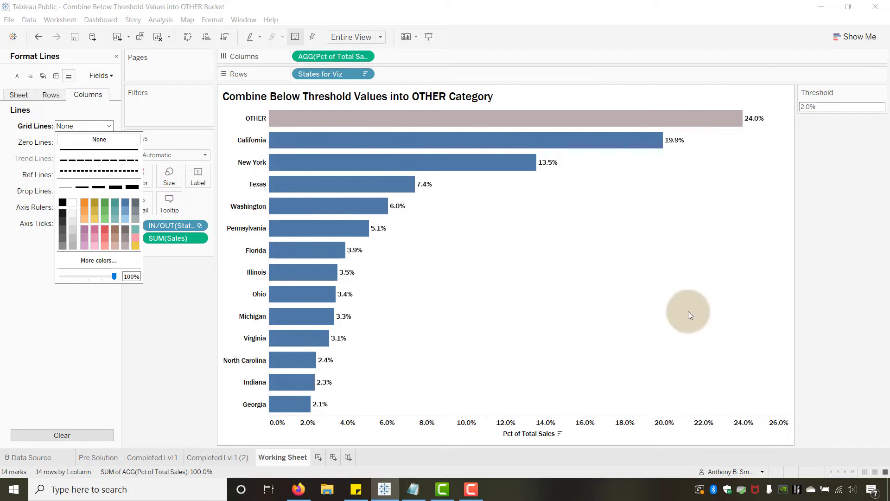
pyautogui.click(165, 303)
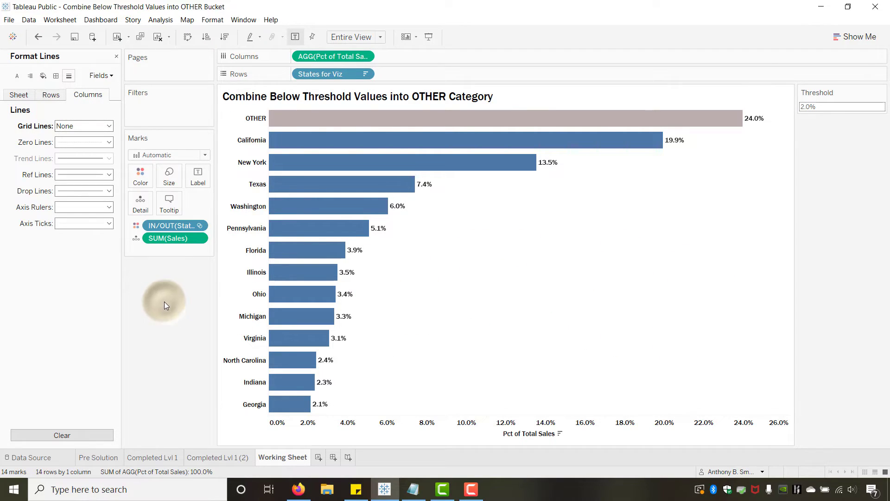
pyautogui.moveTo(583, 121)
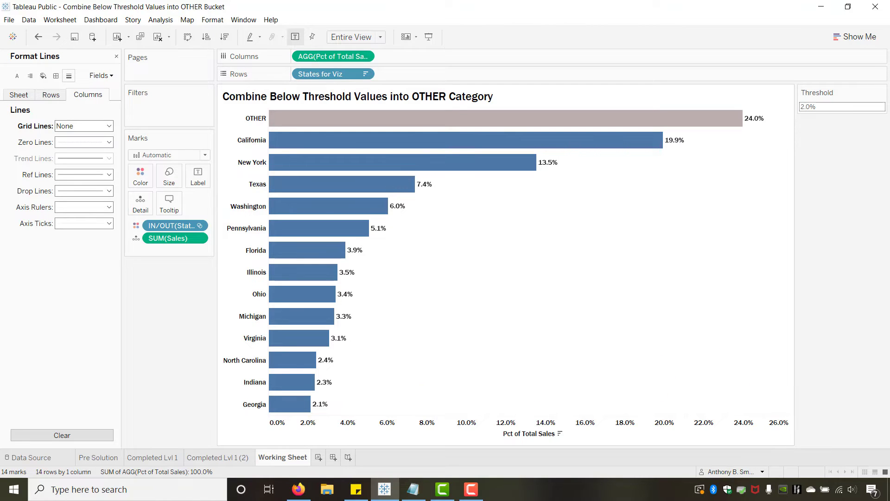
pyautogui.hotkey('alt', 'Tab')
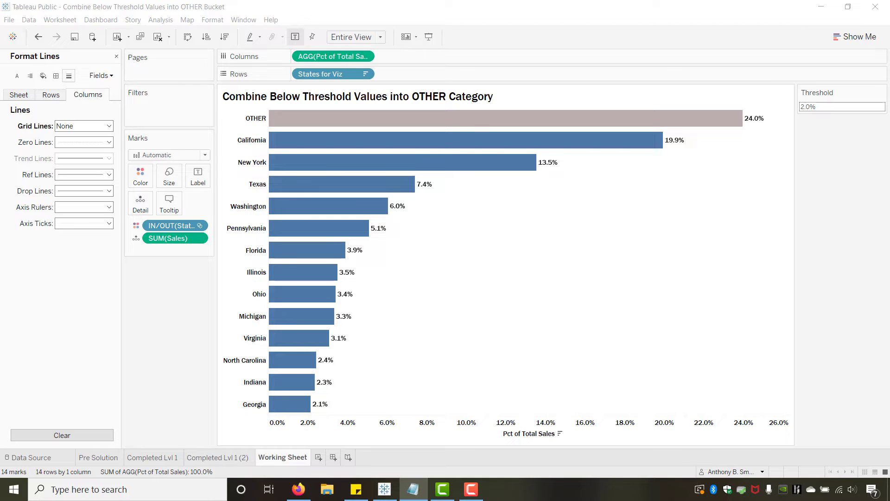
pyautogui.click(156, 297)
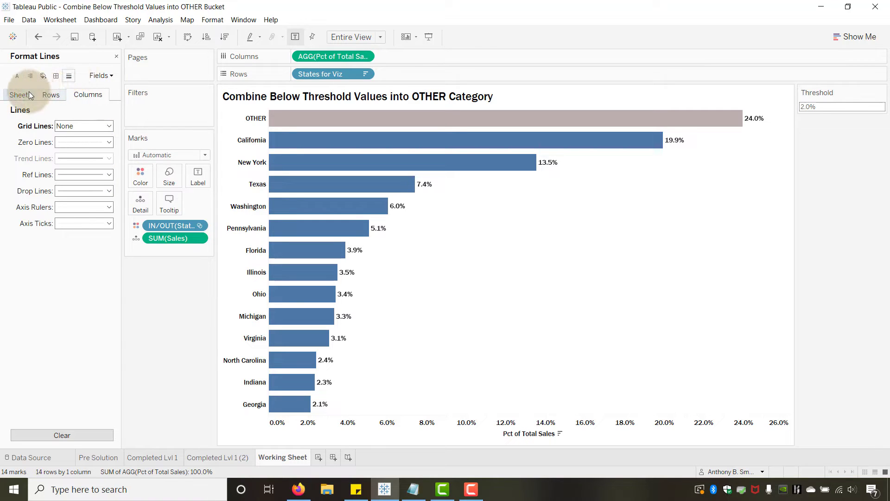
# Step: Close the line formatting, search the fields for sort, and review the formula of States for Viz Sort without changing it
pyautogui.click(116, 56)
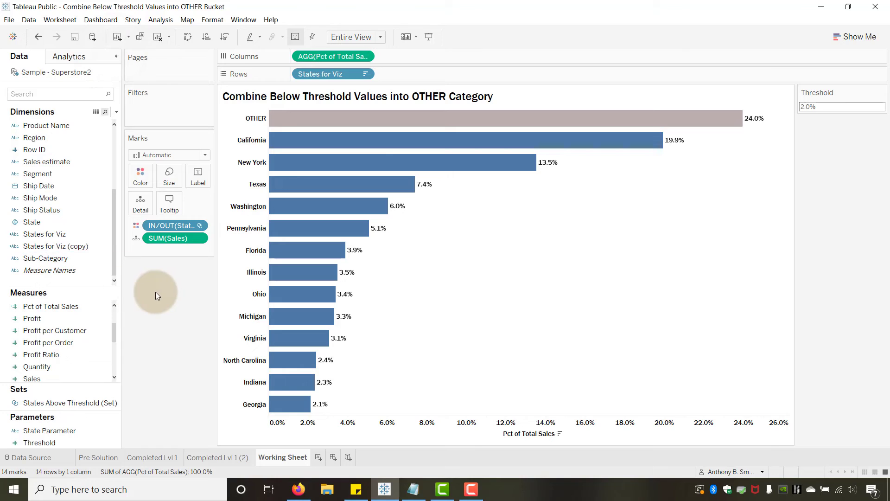
pyautogui.scroll(1, 88, 216)
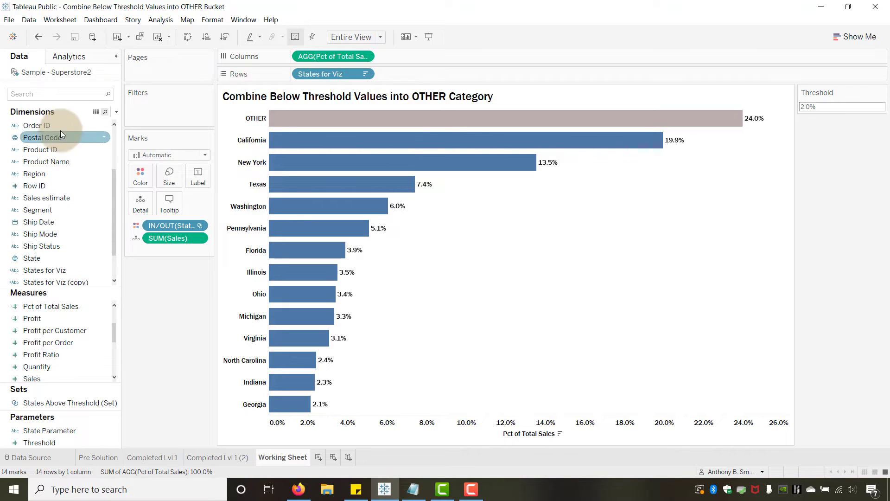
pyautogui.click(58, 97)
pyautogui.write('sort')
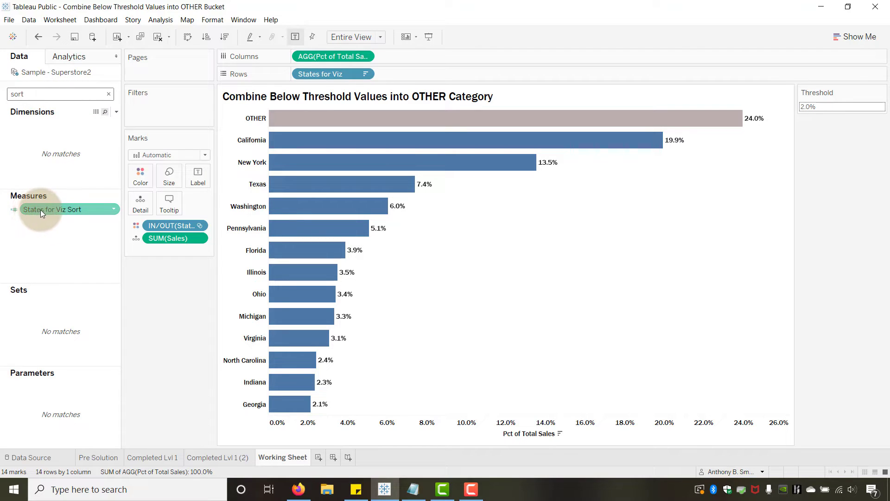
pyautogui.rightClick(68, 210)
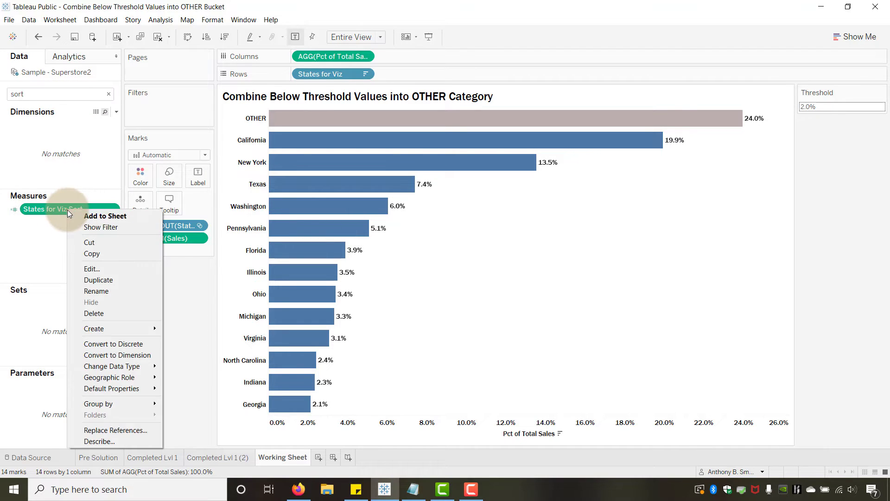
pyautogui.click(98, 266)
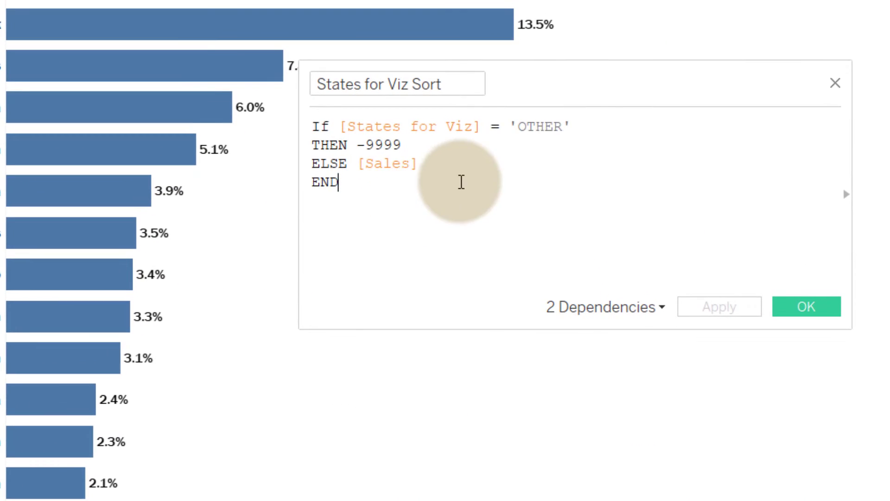
pyautogui.click(508, 248)
pyautogui.moveTo(569, 192); pyautogui.dragTo(601, 190)
pyautogui.moveTo(635, 82); pyautogui.dragTo(621, 86)
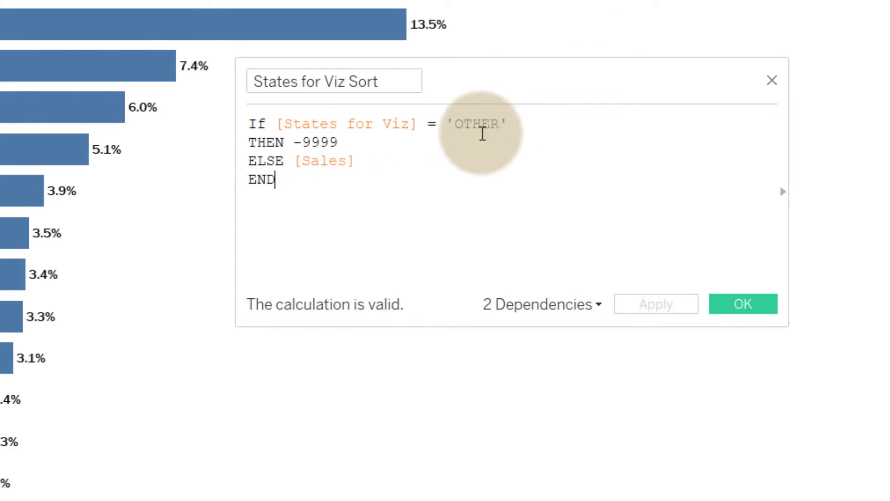
pyautogui.click(353, 141)
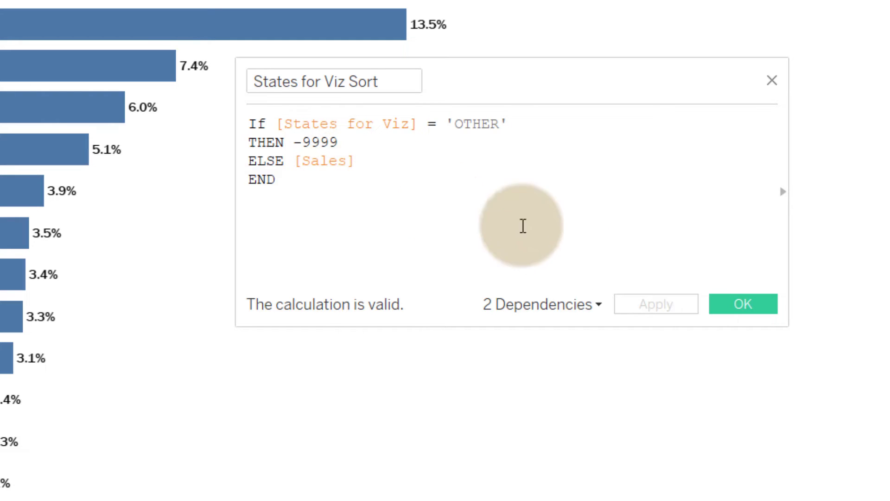
pyautogui.click(734, 307)
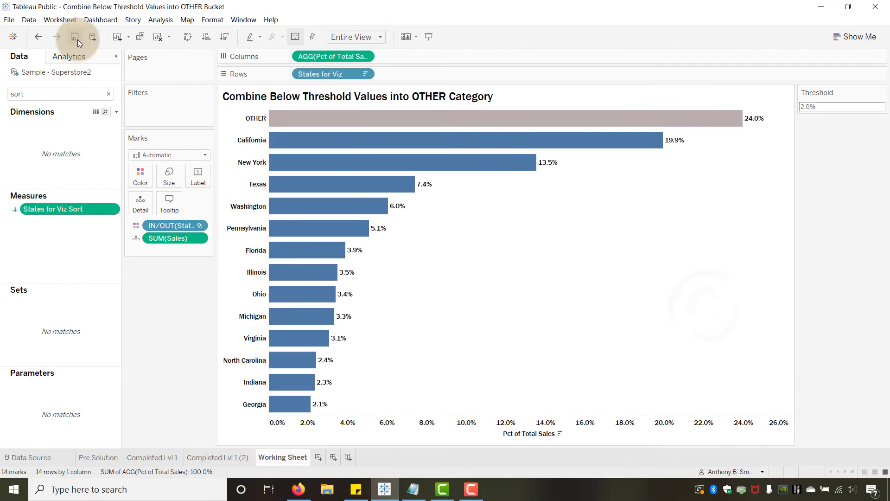
# Step: Preview States for Viz Sort as a discrete field on Rows after States for Viz, and remove it from Rows again
pyautogui.click(109, 93)
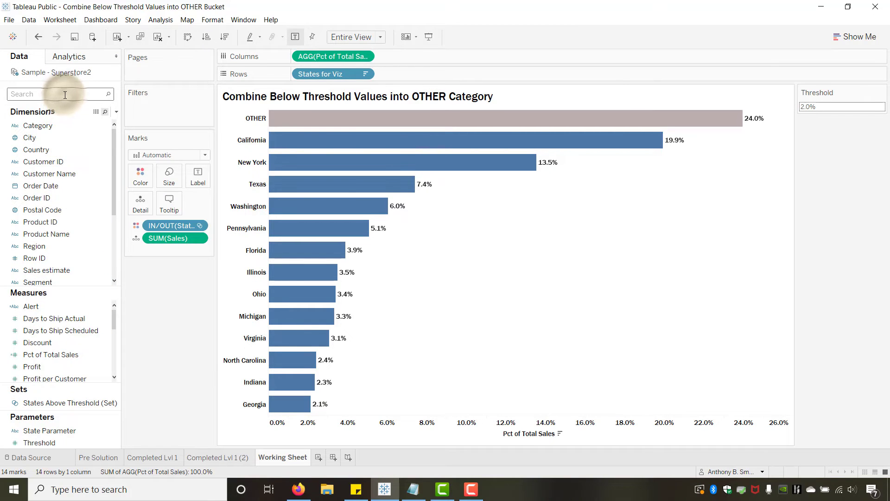
pyautogui.write('sort')
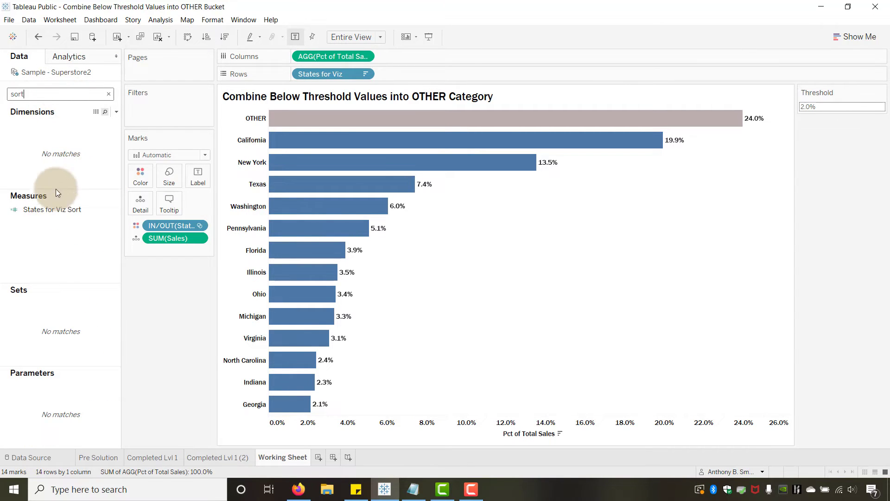
pyautogui.moveTo(51, 209); pyautogui.dragTo(422, 73)
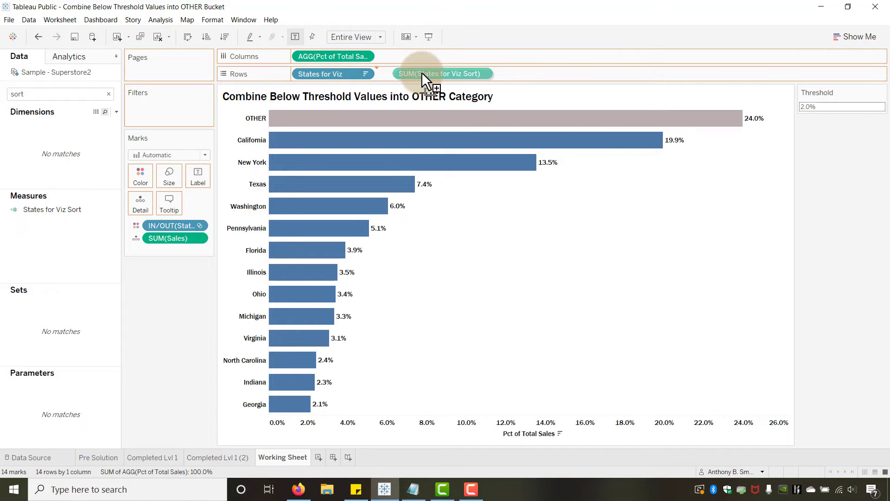
pyautogui.moveTo(422, 72); pyautogui.dragTo(421, 71)
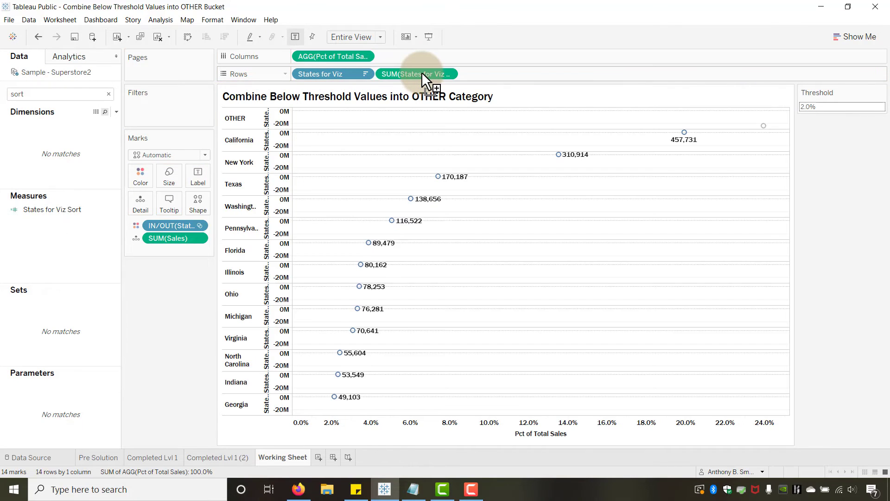
pyautogui.click(448, 73)
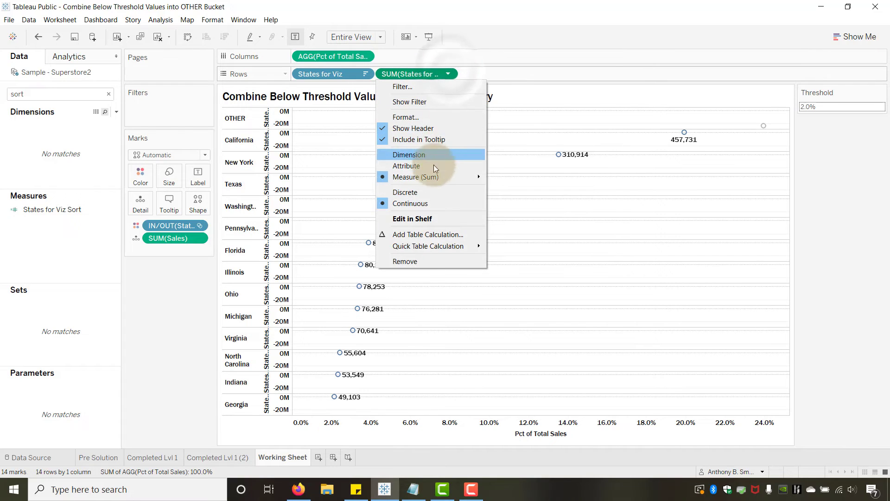
pyautogui.click(426, 193)
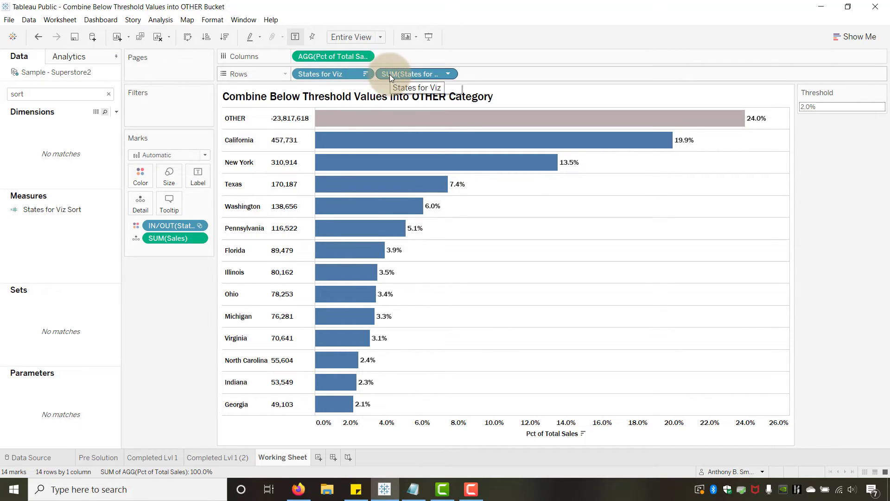
pyautogui.moveTo(397, 74); pyautogui.dragTo(183, 332)
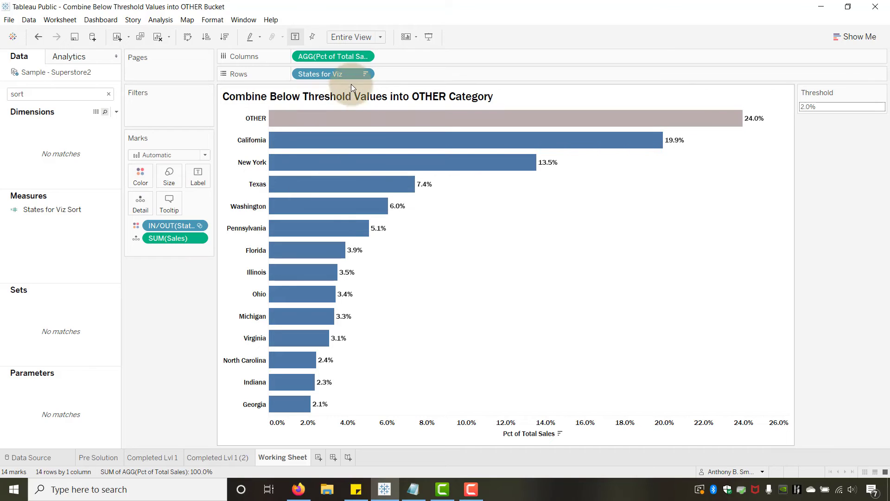
# Step: Sort States for Viz by the field States for Viz Sort in descending order
pyautogui.click(364, 75)
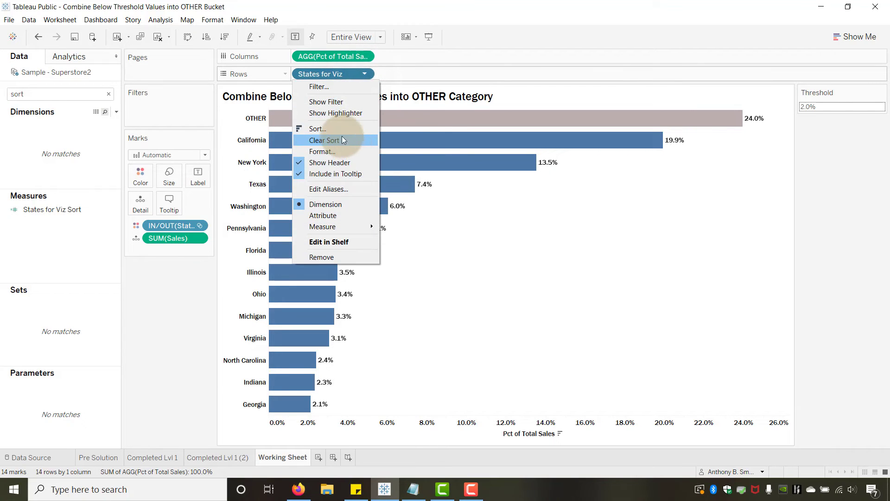
pyautogui.click(332, 128)
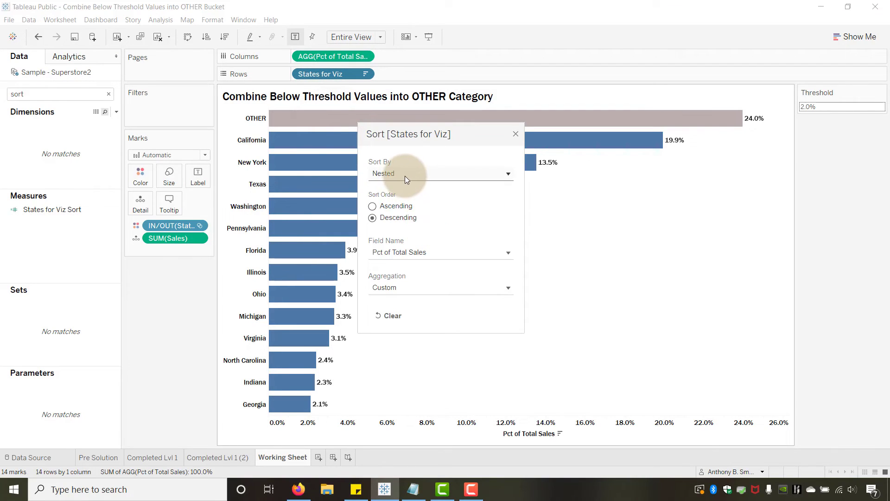
pyautogui.click(404, 174)
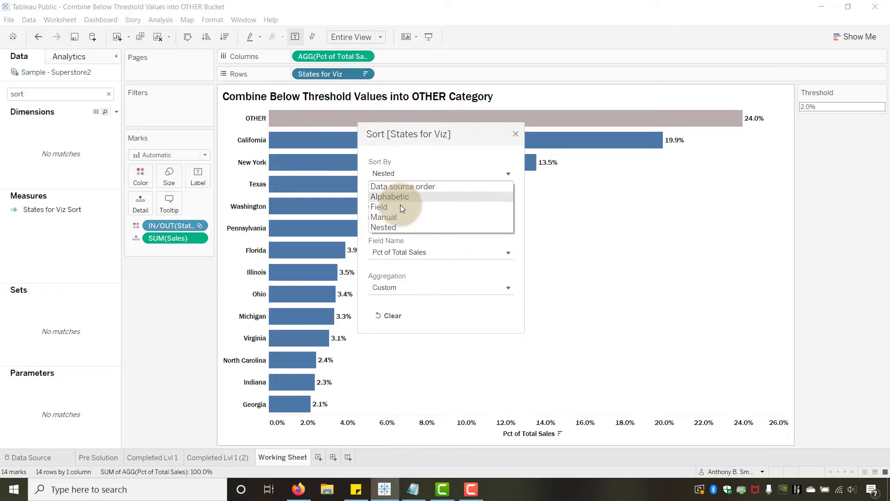
pyautogui.click(392, 208)
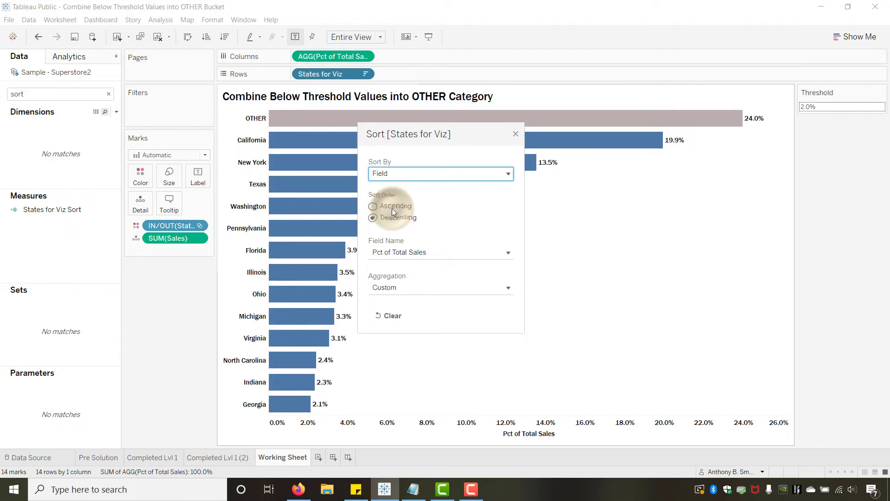
pyautogui.click(425, 255)
pyautogui.scroll(-5, 413, 353)
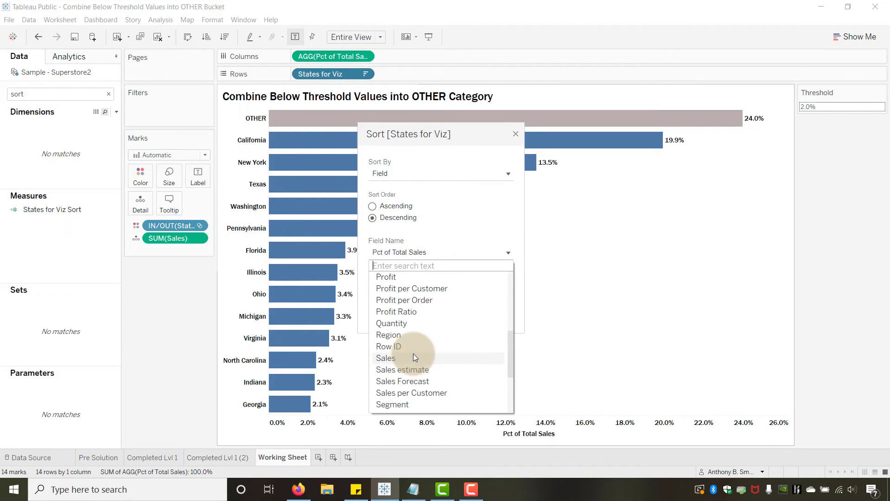
pyautogui.scroll(-3, 413, 353)
pyautogui.click(410, 381)
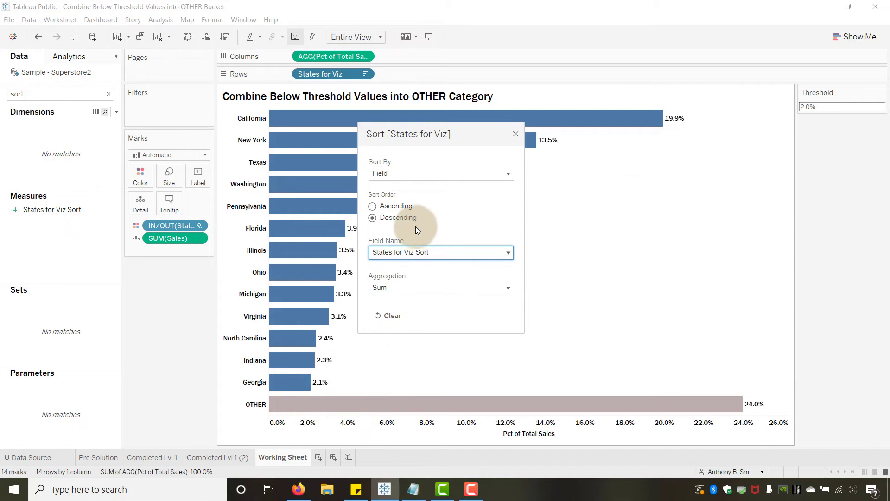
pyautogui.click(515, 133)
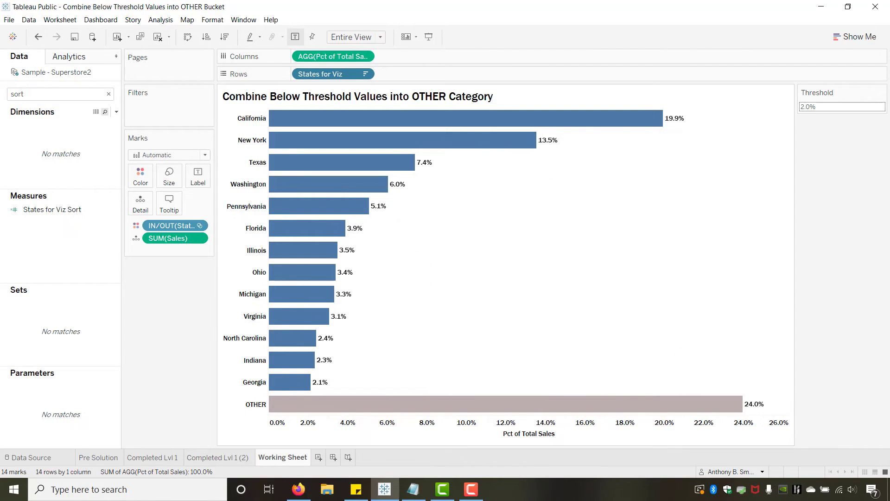
# Step: Clear the field search and add a reference line across the entire table based on the Threshold parameter, labelled with its value
pyautogui.hotkey('alt', 'Tab')
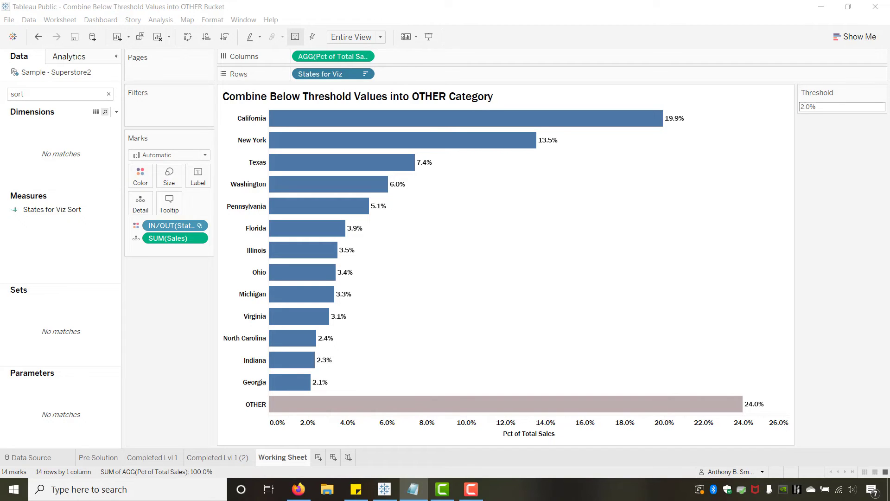
pyautogui.click(151, 289)
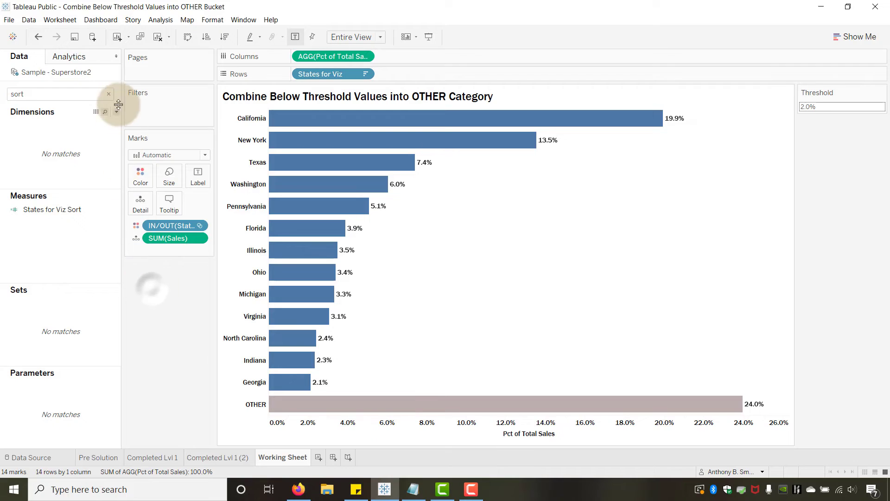
pyautogui.click(109, 94)
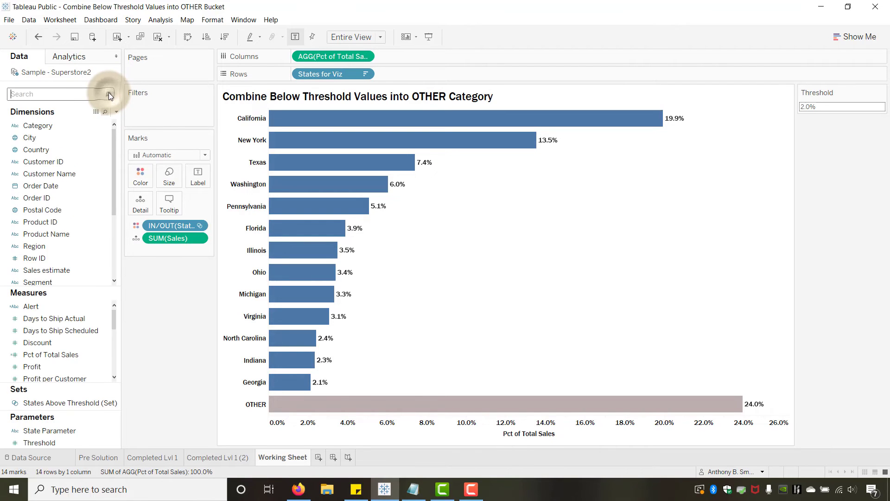
pyautogui.click(90, 62)
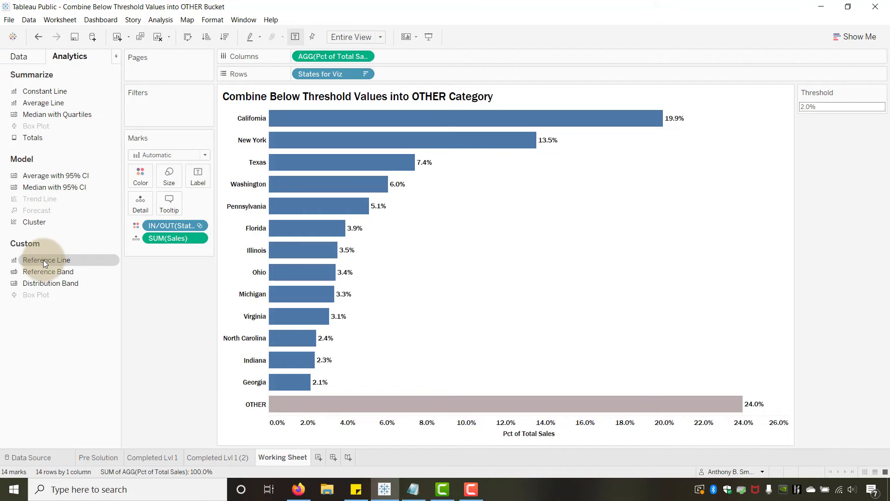
pyautogui.moveTo(44, 259); pyautogui.dragTo(314, 126)
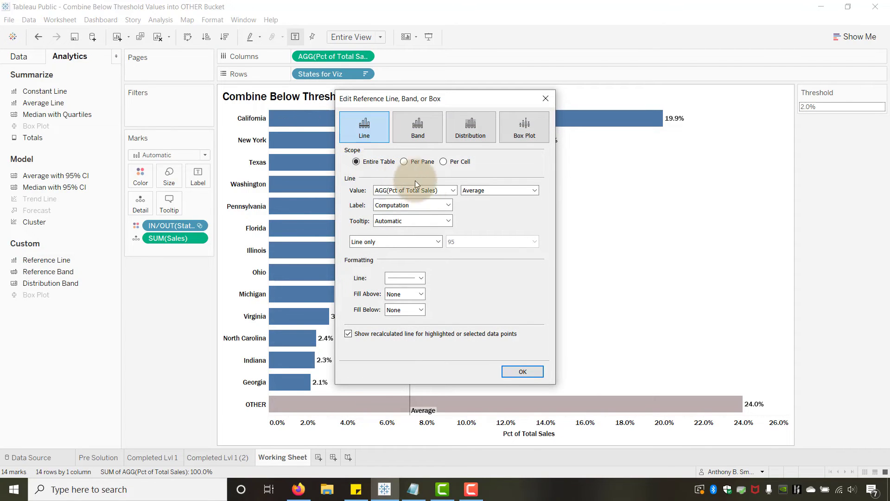
pyautogui.click(453, 191)
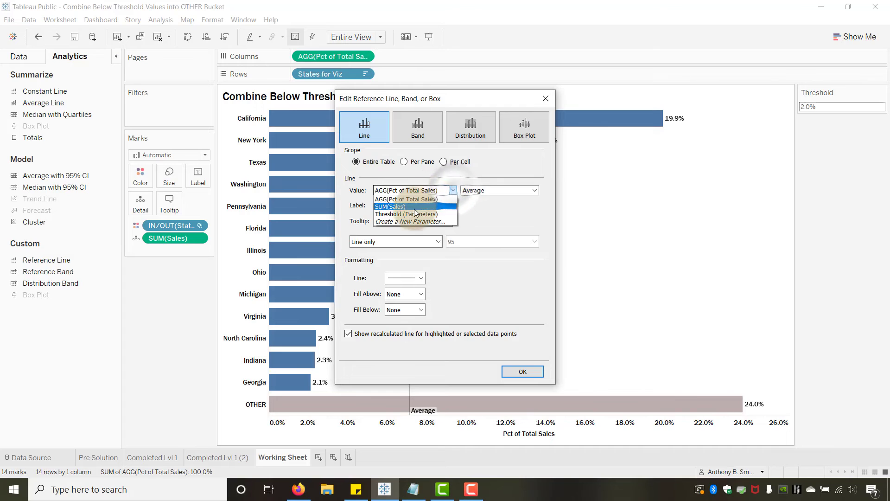
pyautogui.click(403, 205)
pyautogui.click(449, 205)
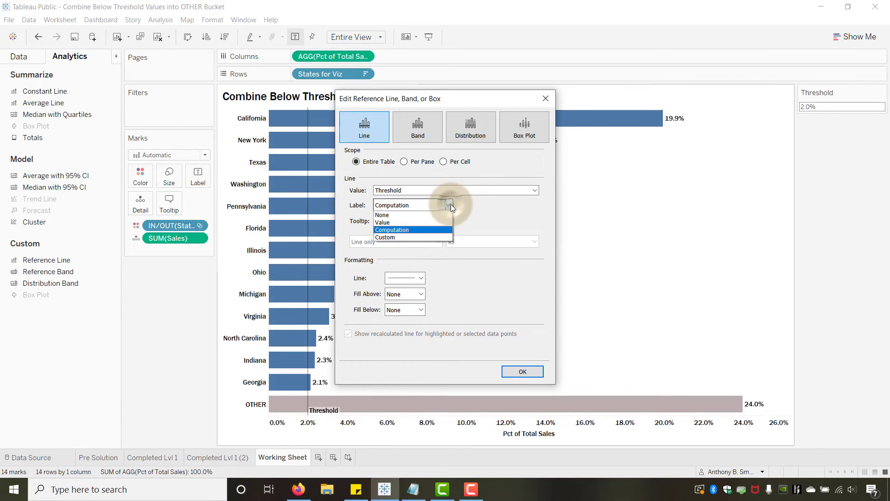
pyautogui.click(399, 222)
# Step: Format the Threshold reference line as a red dashed line and apply it to the chart
pyautogui.click(420, 277)
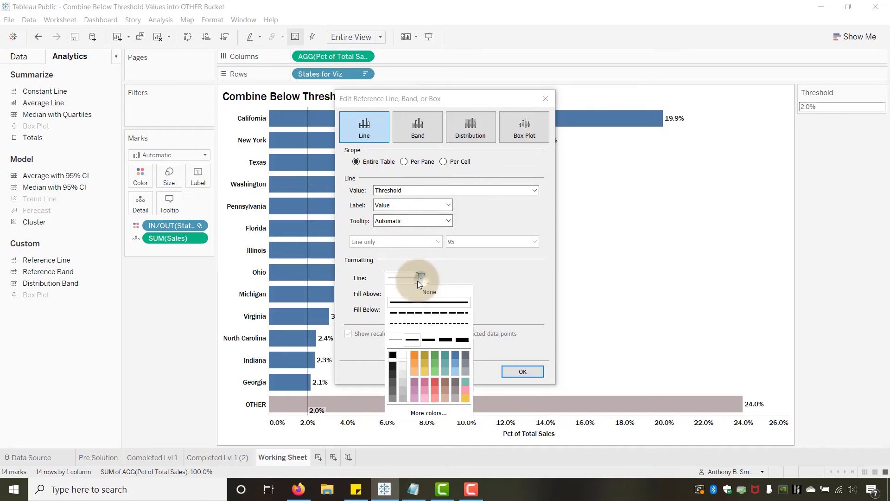
pyautogui.click(415, 313)
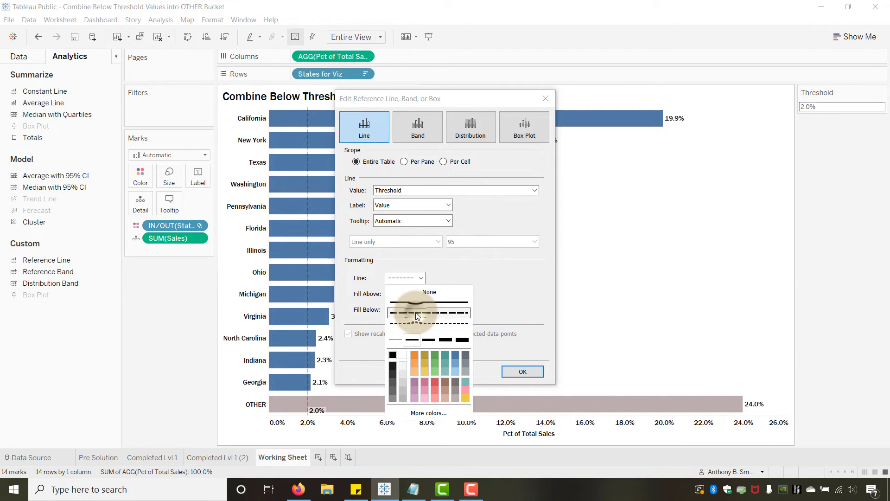
pyautogui.click(435, 383)
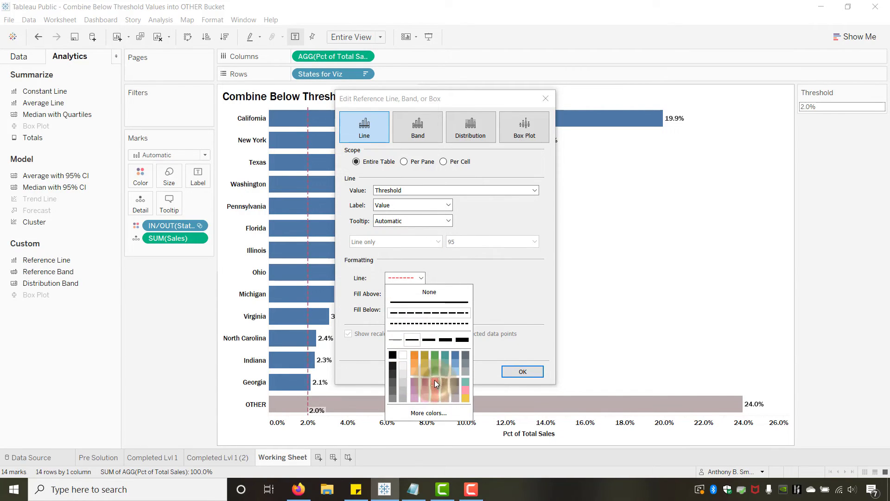
pyautogui.click(556, 288)
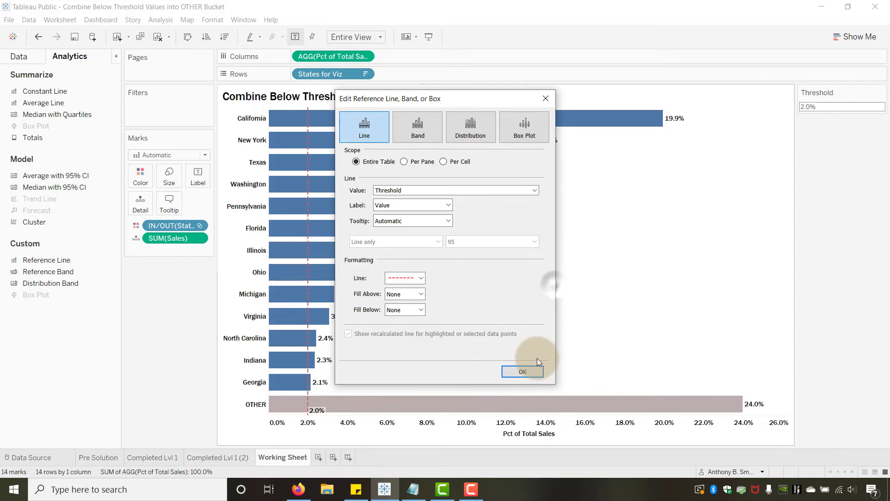
pyautogui.click(523, 371)
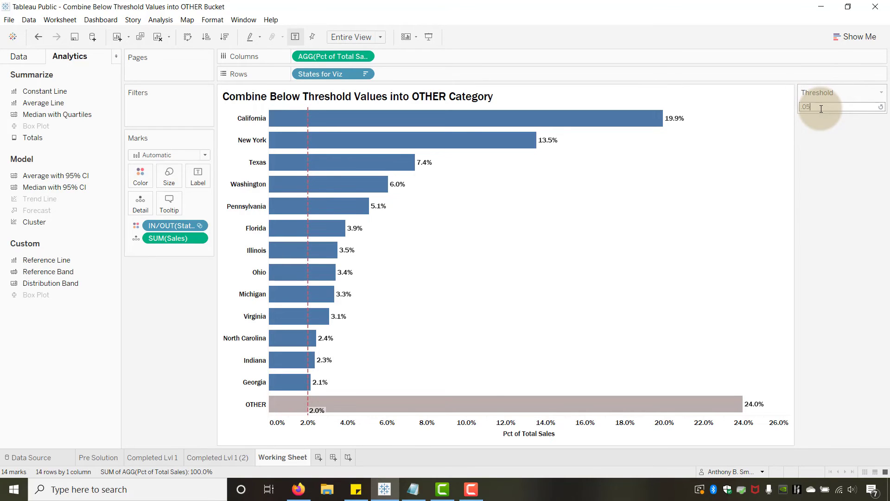
# Step: Try the Threshold parameter at 5% and at 1%
pyautogui.press('Return')
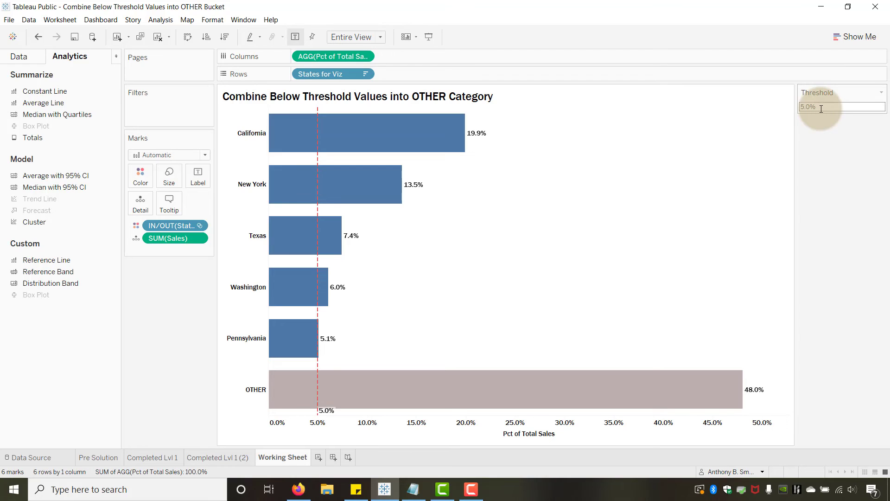
pyautogui.click(830, 107)
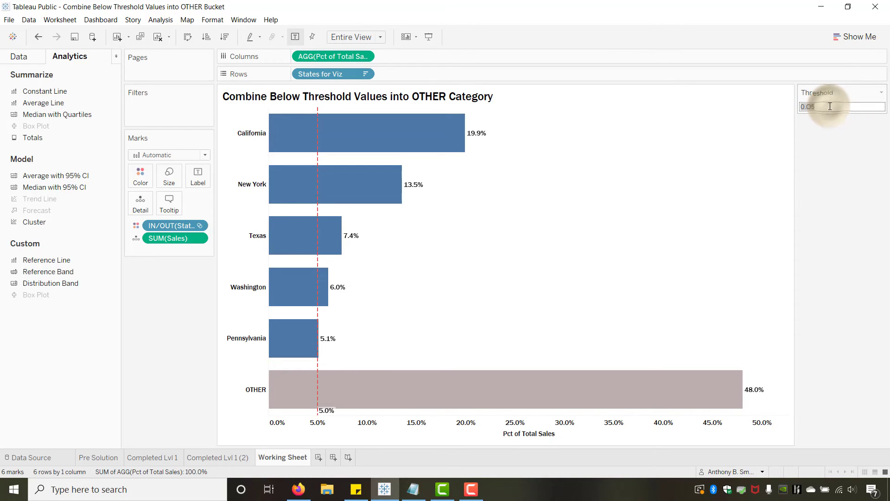
pyautogui.click(830, 106)
pyautogui.write('.01')
pyautogui.press('Return')
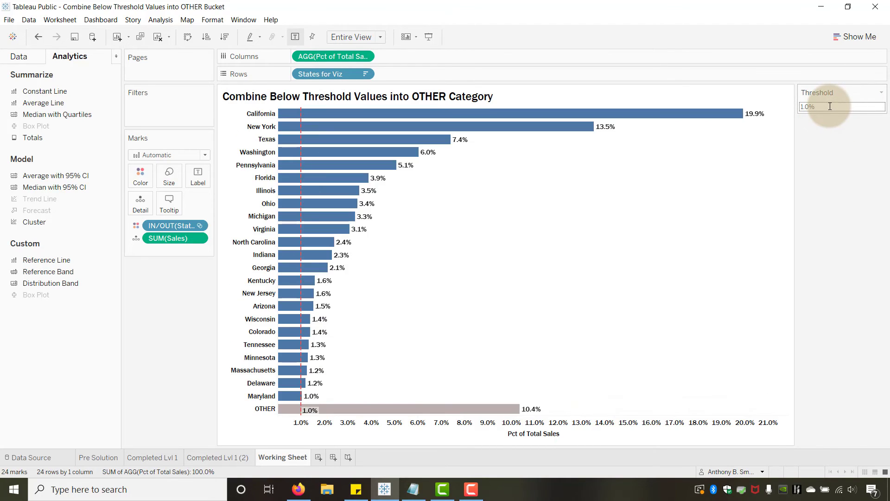
# Step: Set the Threshold parameter to 5%
pyautogui.click(828, 107)
pyautogui.click(826, 106)
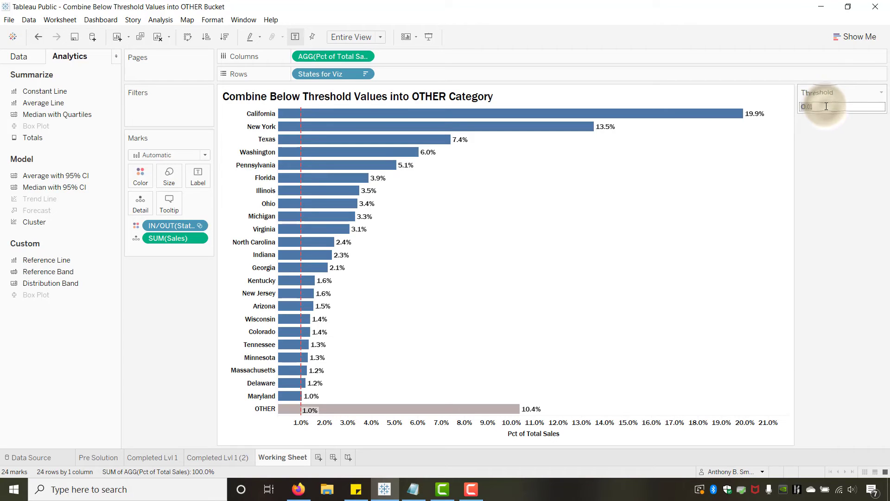
pyautogui.press('BackSpace')
pyautogui.press('Return')
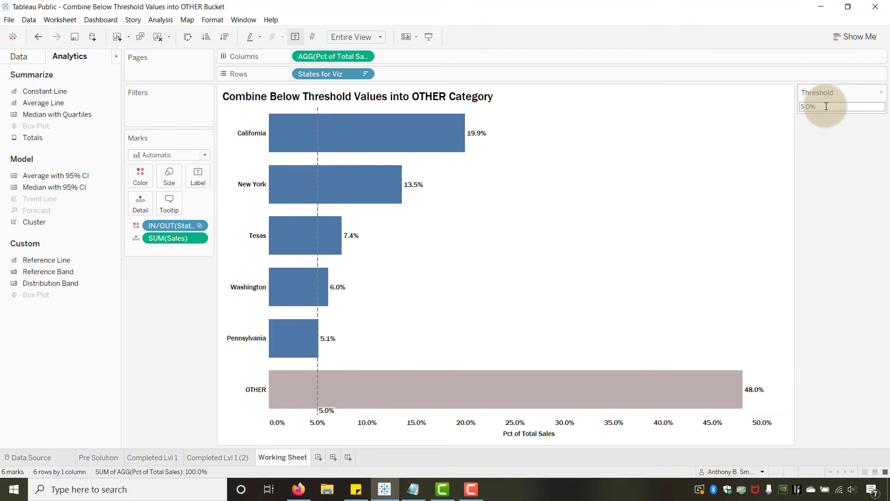
# Step: Change the color of the In members of the States Above Threshold set to white (#ffffff)
pyautogui.click(138, 179)
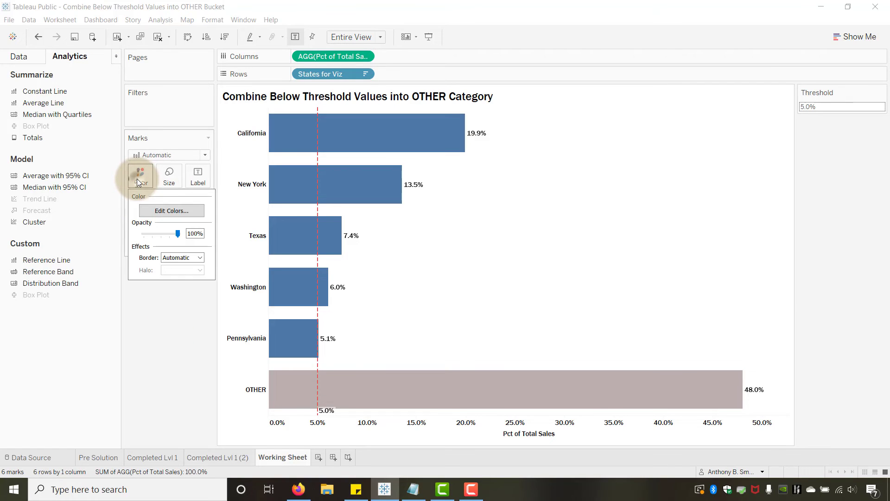
pyautogui.click(164, 210)
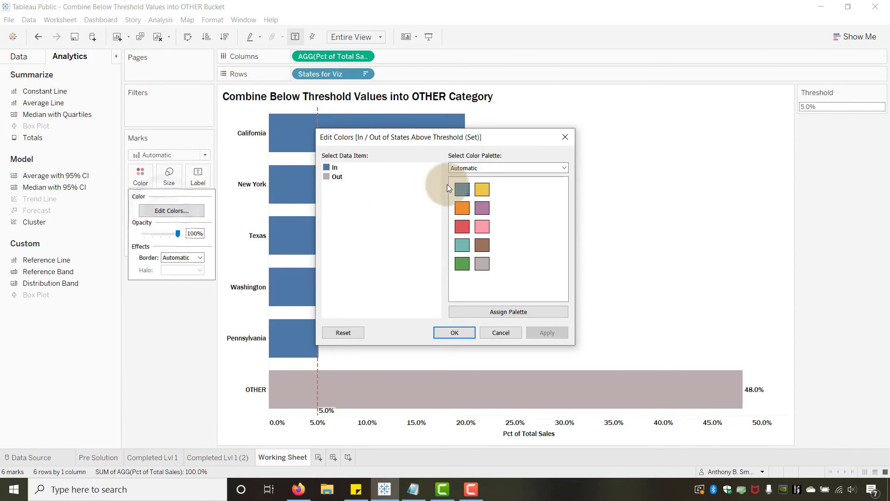
pyautogui.click(324, 176)
pyautogui.doubleClick(326, 167)
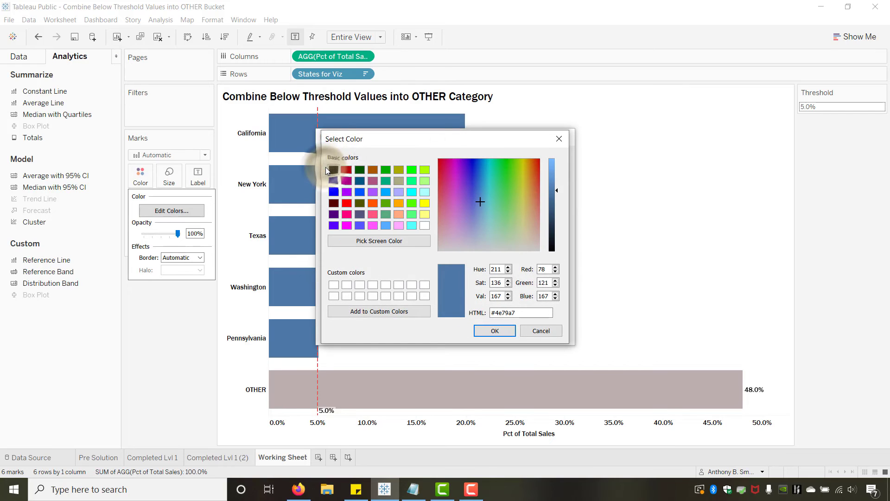
pyautogui.click(423, 225)
pyautogui.click(493, 330)
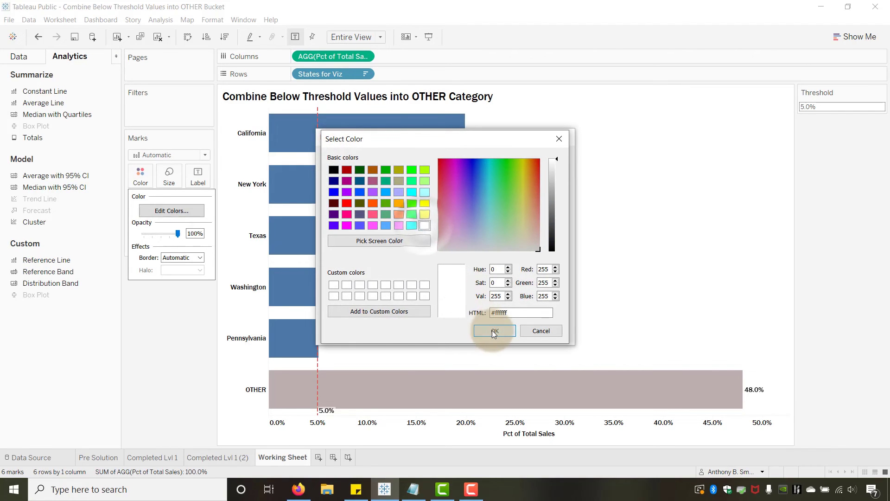
pyautogui.click(337, 181)
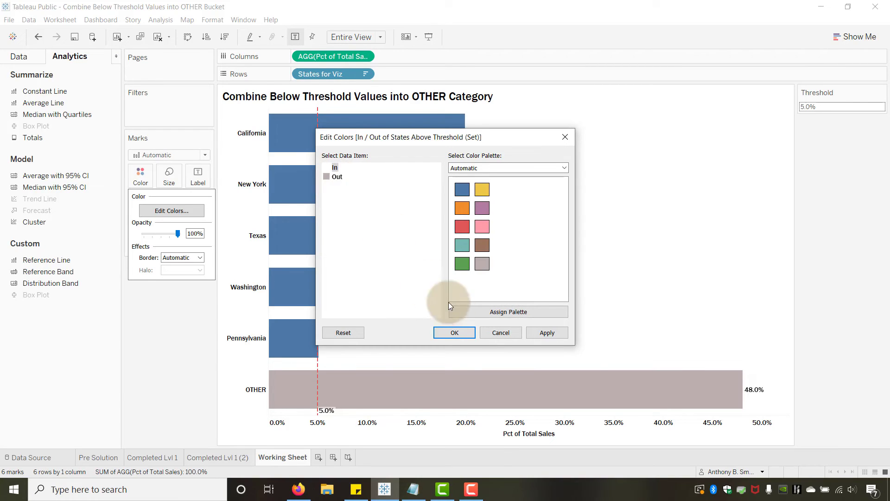
pyautogui.click(463, 336)
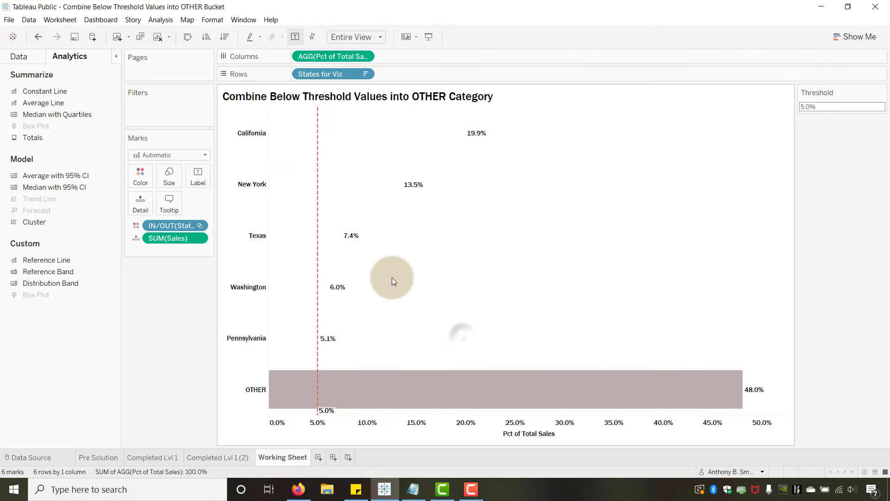
# Step: Give the bars a black border
pyautogui.click(189, 179)
pyautogui.click(167, 309)
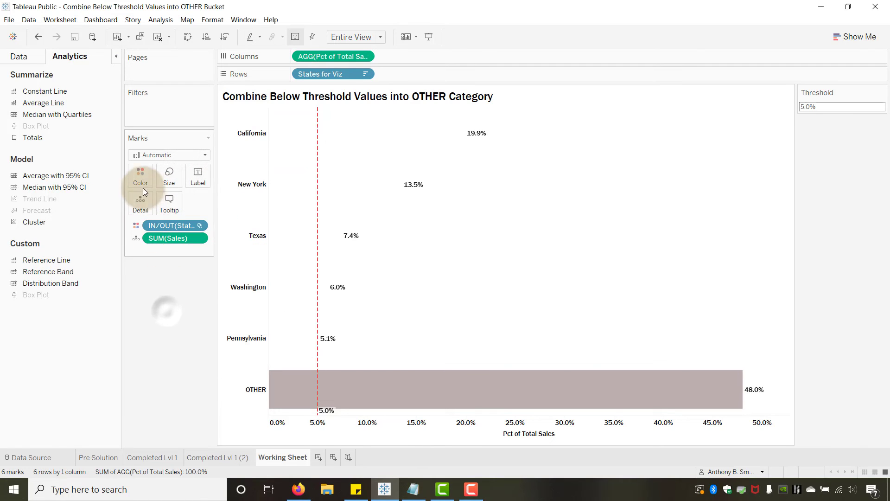
pyautogui.click(143, 188)
pyautogui.click(198, 257)
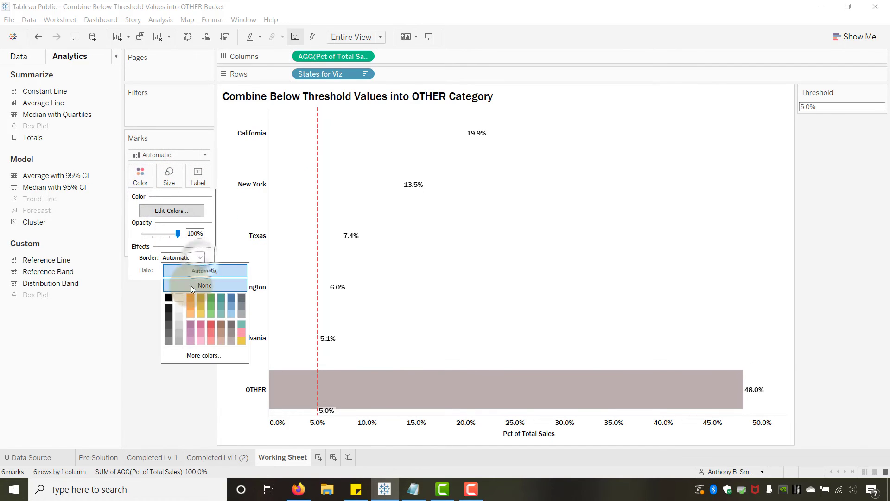
pyautogui.click(169, 298)
pyautogui.click(143, 272)
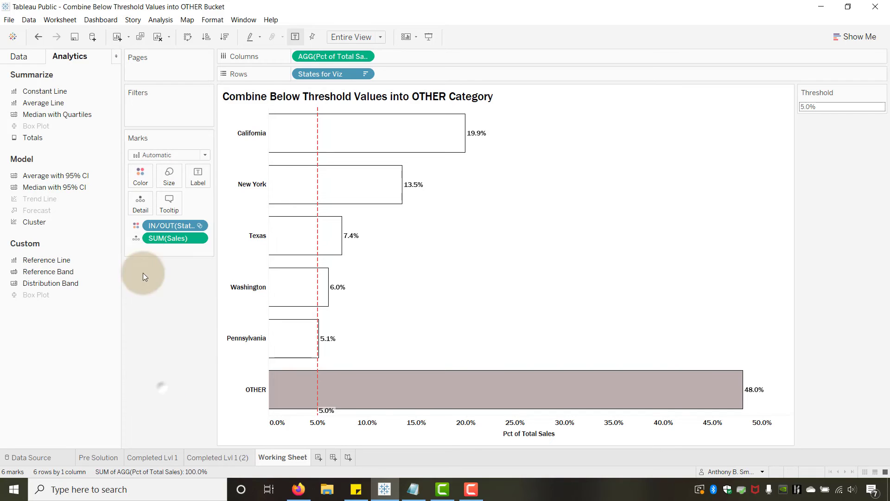
# Step: Set the Threshold parameter to 2%
pyautogui.moveTo(278, 293)
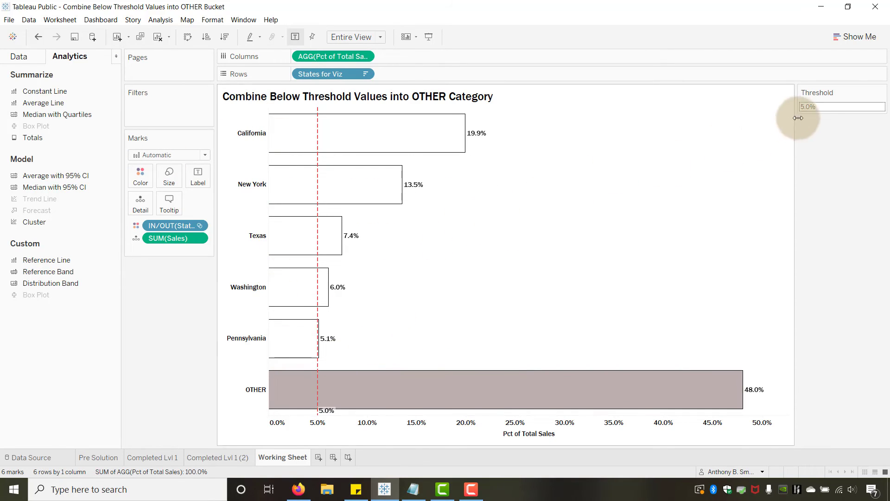
pyautogui.click(821, 107)
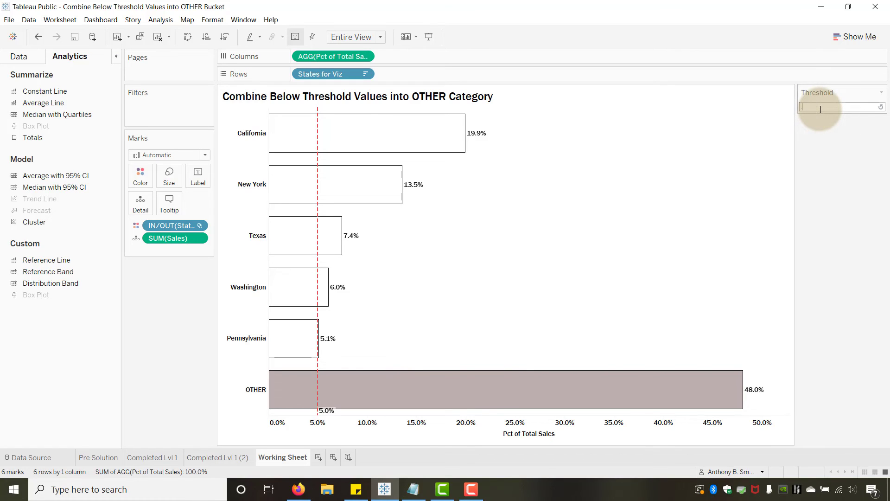
pyautogui.write('.02')
pyautogui.press('Return')
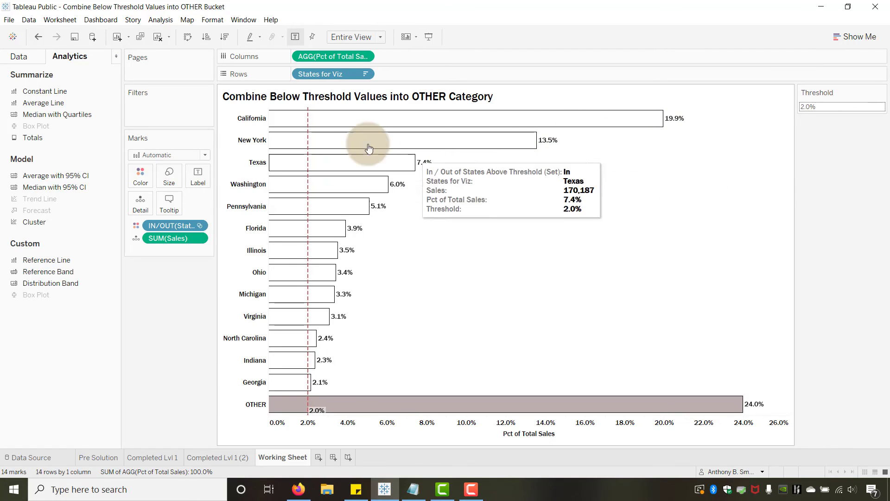
# Step: Remove the axis rulers from the bar chart by setting the sheet's Axis Rulers line format to None
pyautogui.rightClick(475, 283)
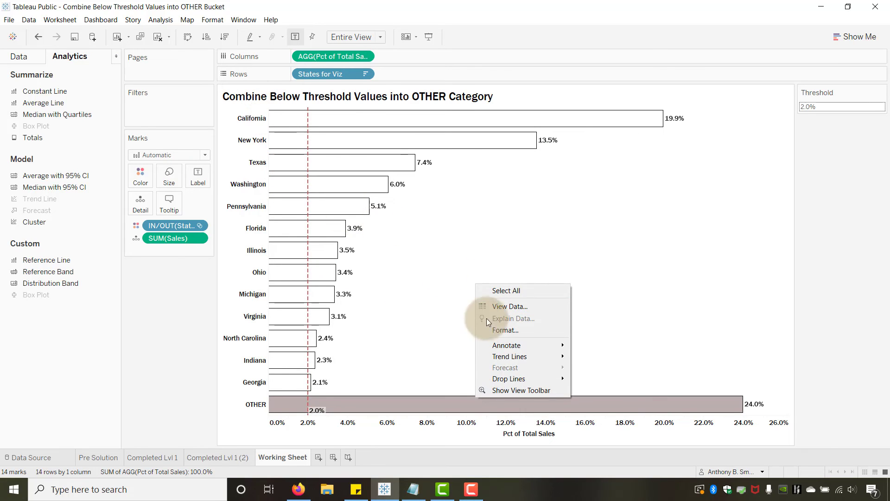
pyautogui.click(504, 330)
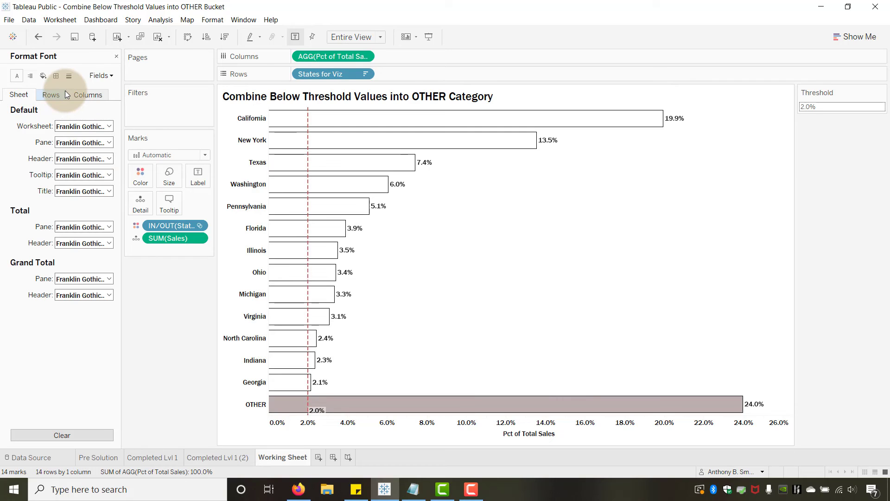
pyautogui.click(55, 77)
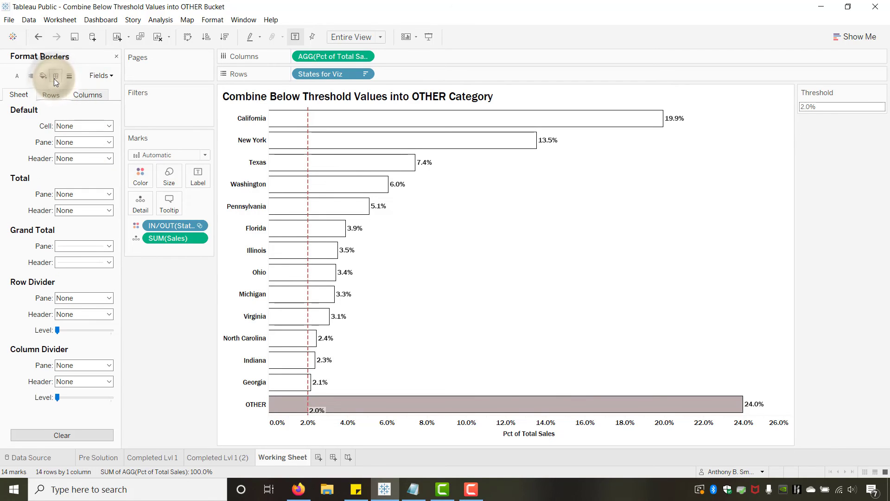
pyautogui.click(68, 77)
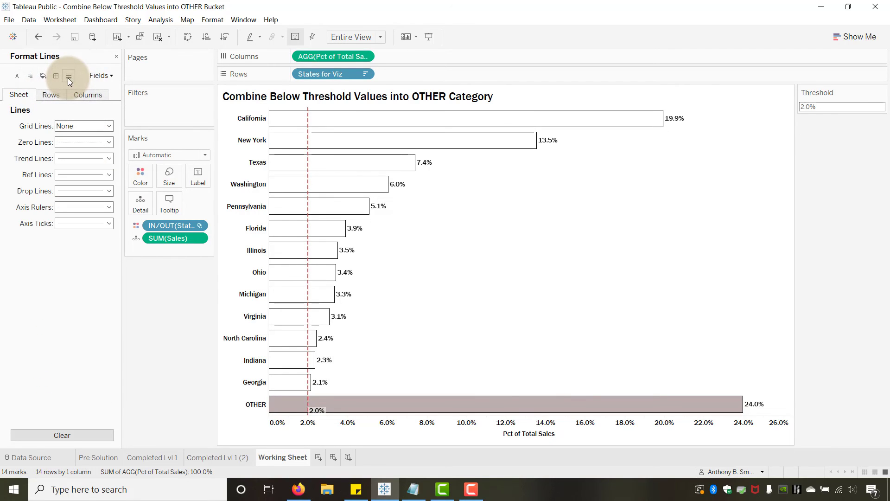
pyautogui.click(110, 207)
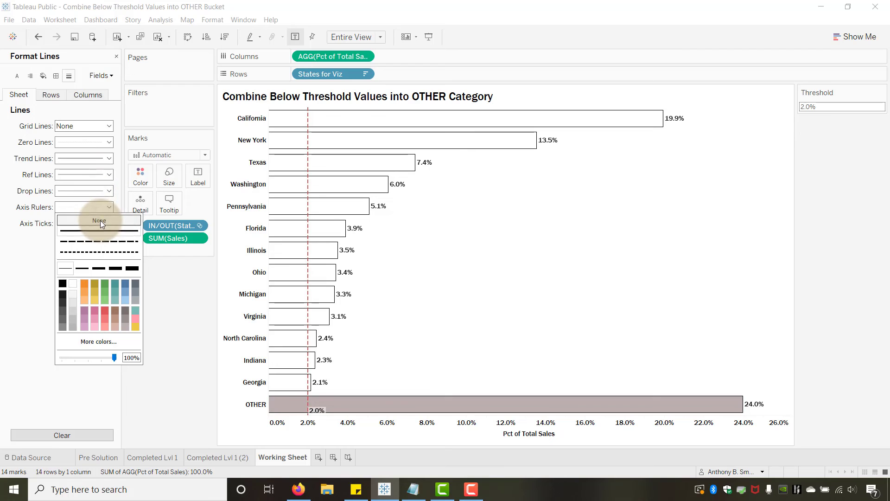
pyautogui.click(100, 221)
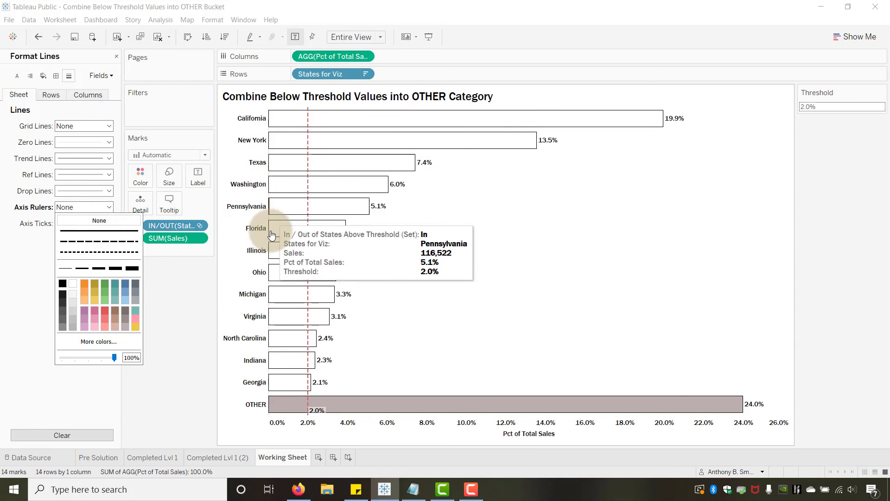
pyautogui.click(235, 365)
pyautogui.click(155, 377)
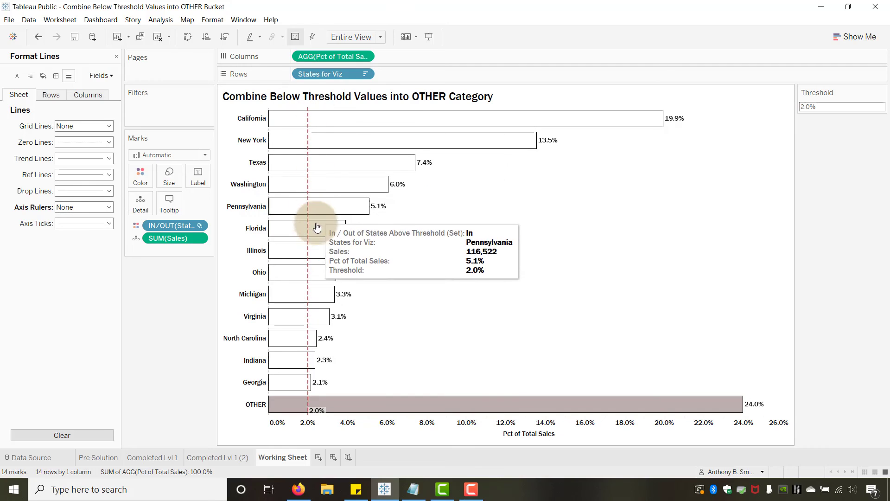
# Step: Set the Threshold parameter back to 5%
pyautogui.click(825, 108)
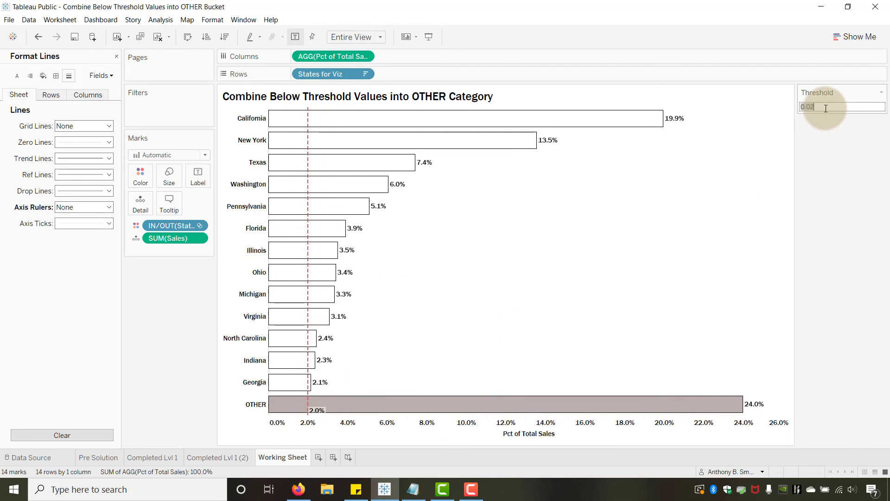
pyautogui.press('BackSpace')
pyautogui.write('.05')
pyautogui.press('Return')
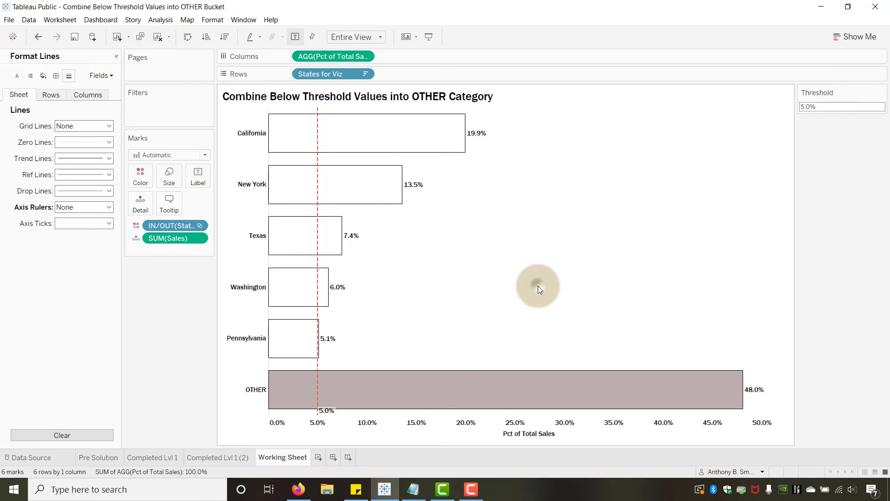
# Step: Open the Completed Lvl 1 (2) worksheet and set its Threshold parameter to 1%
pyautogui.click(205, 461)
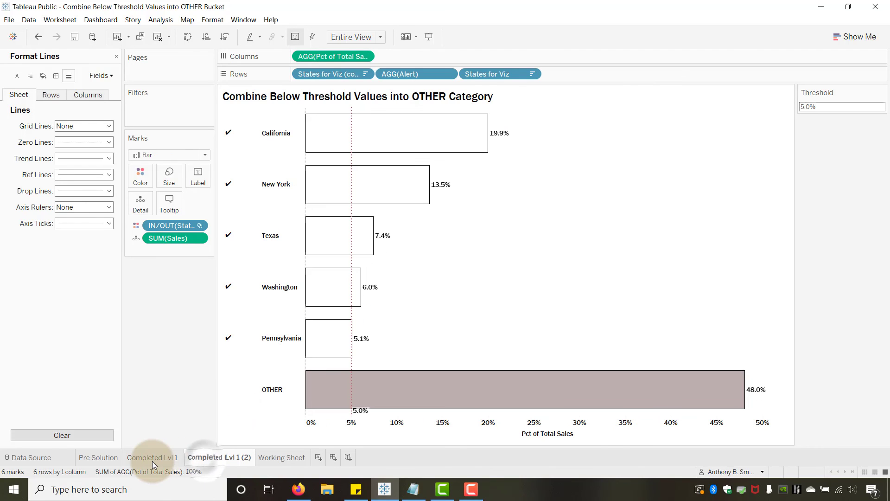
pyautogui.click(819, 107)
pyautogui.press('BackSpace')
pyautogui.write('1')
pyautogui.press('Return')
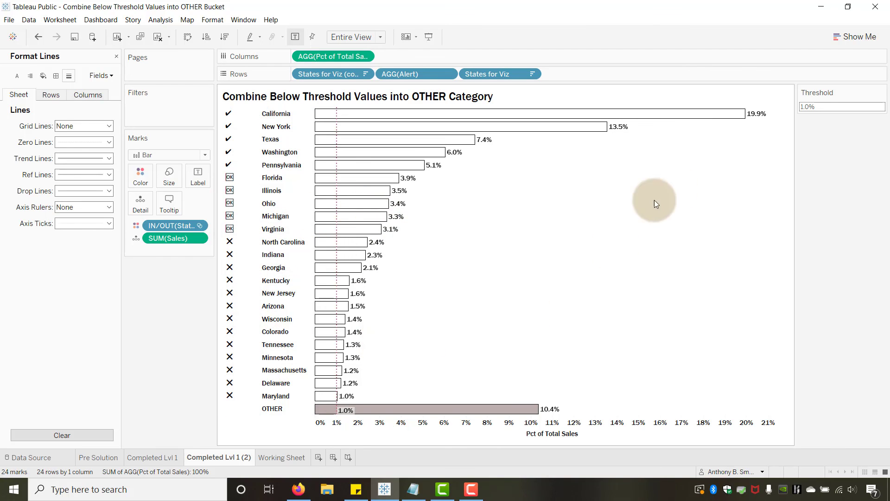
# Step: Switch to Firefox to view the alert icons in the chart published on Tableau Public, and minimize the browser
pyautogui.click(298, 489)
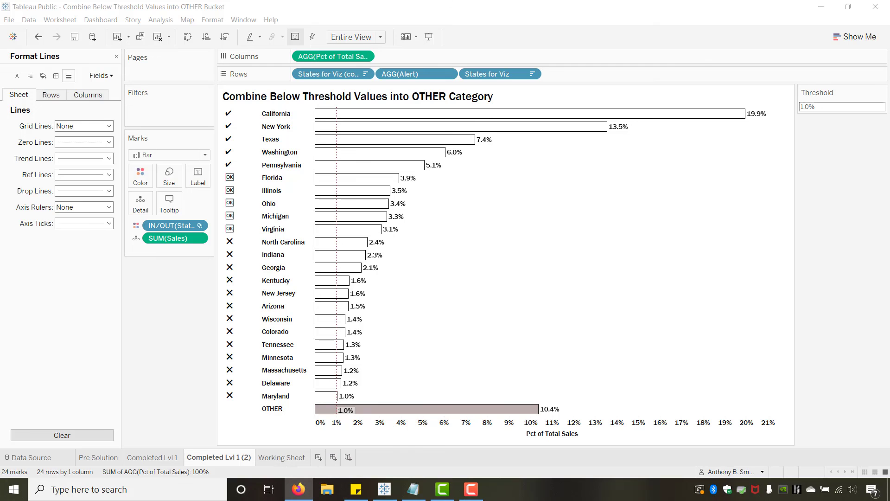
pyautogui.moveTo(667, 208); pyautogui.dragTo(420, 32)
pyautogui.click(853, 29)
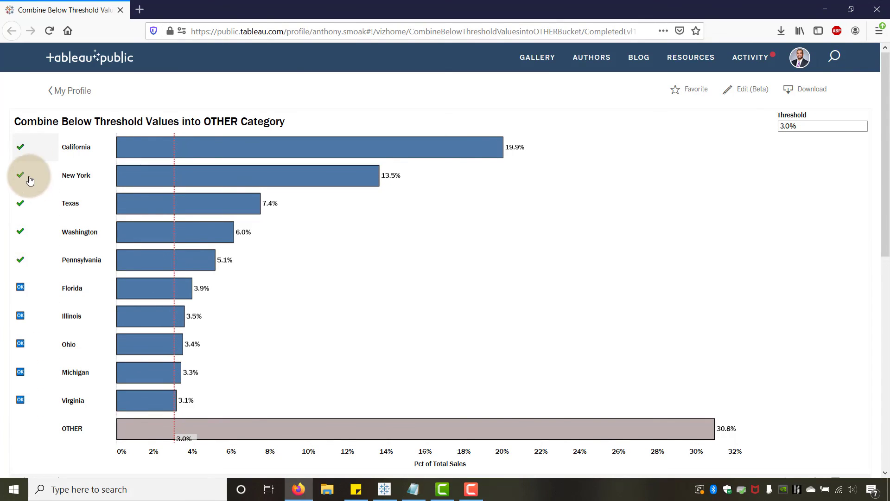
pyautogui.click(824, 10)
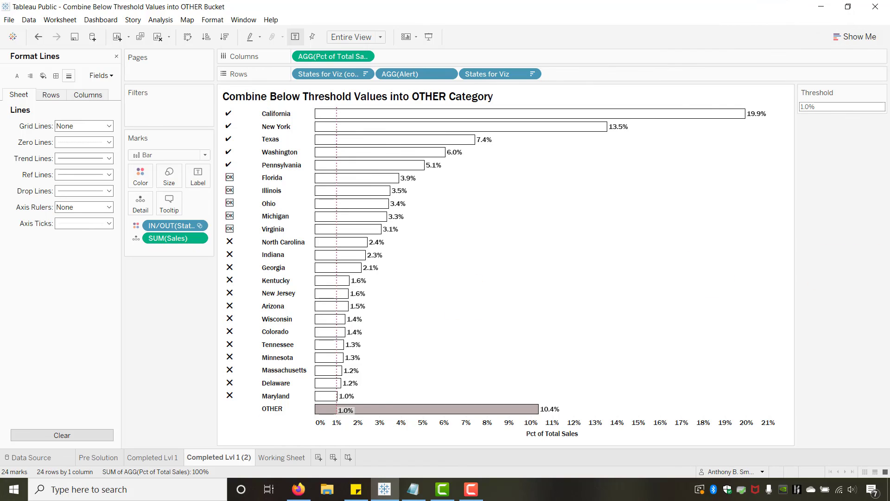
# Step: Show the Completed Lvl 1 (2) worksheet in presentation mode
pyautogui.hotkey('alt', 'Tab')
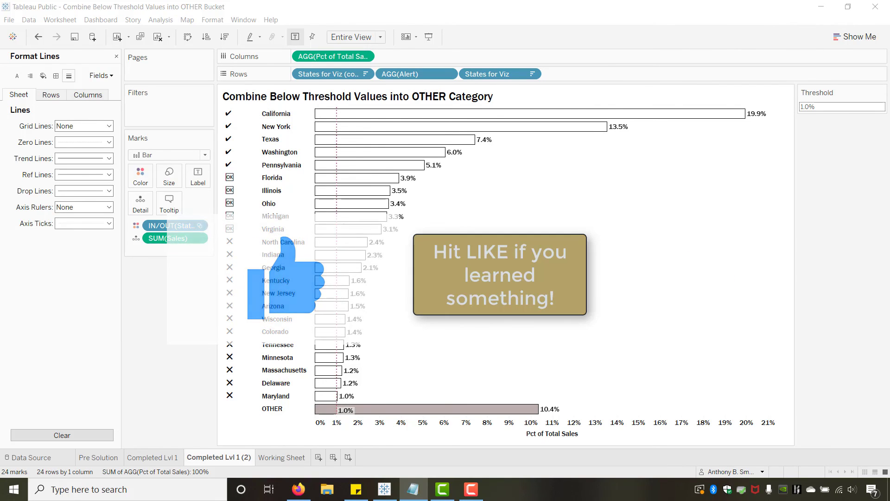
pyautogui.click(435, 39)
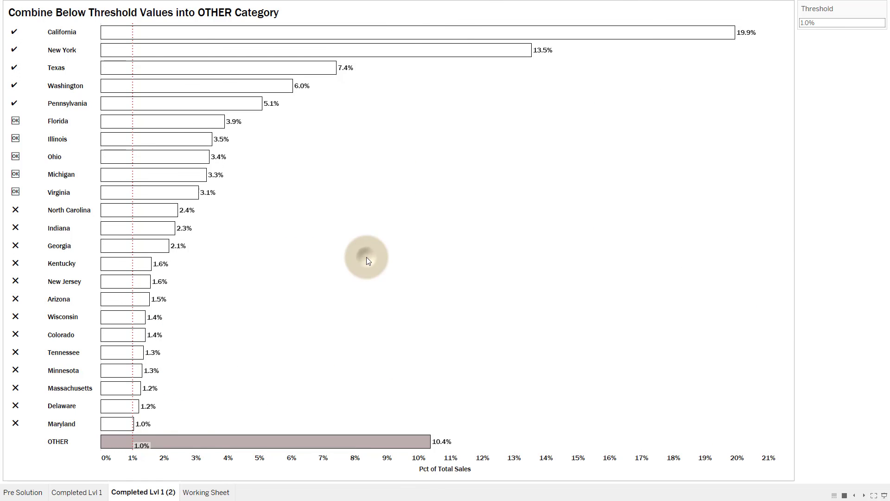